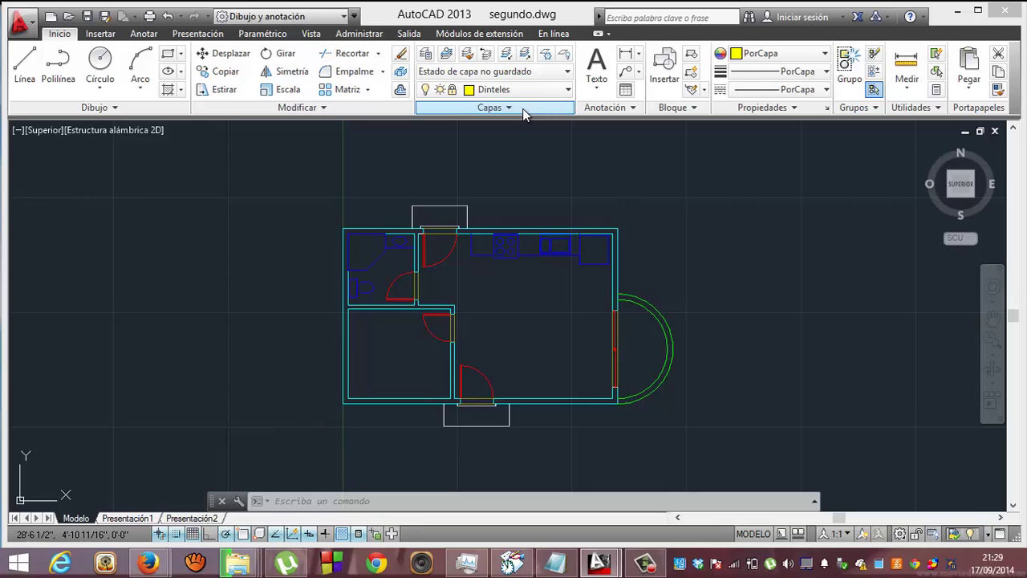
Add a new layer, Capa1, in the Layer Properties Manager, bringing the drawing to nine layers.
left_click(428, 55)
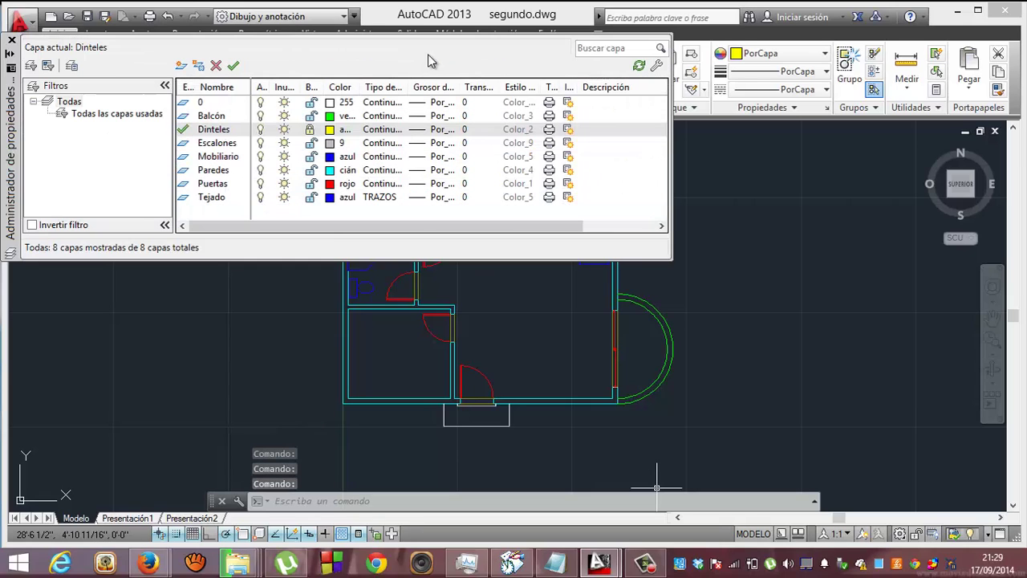
left_click(181, 67)
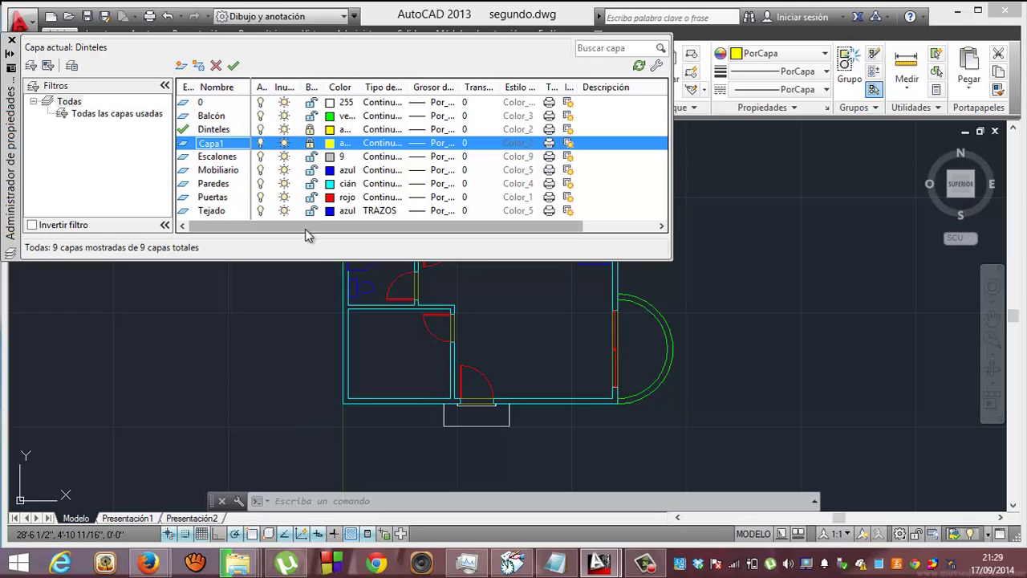
Change the Mobiliario layer's colour to magenta.
left_click(328, 172)
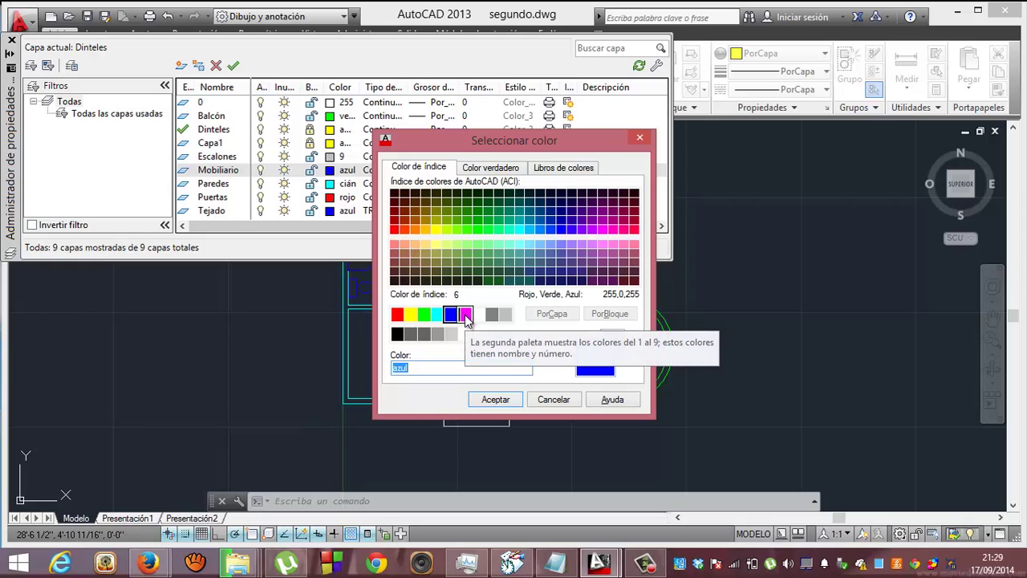
left_click(465, 314)
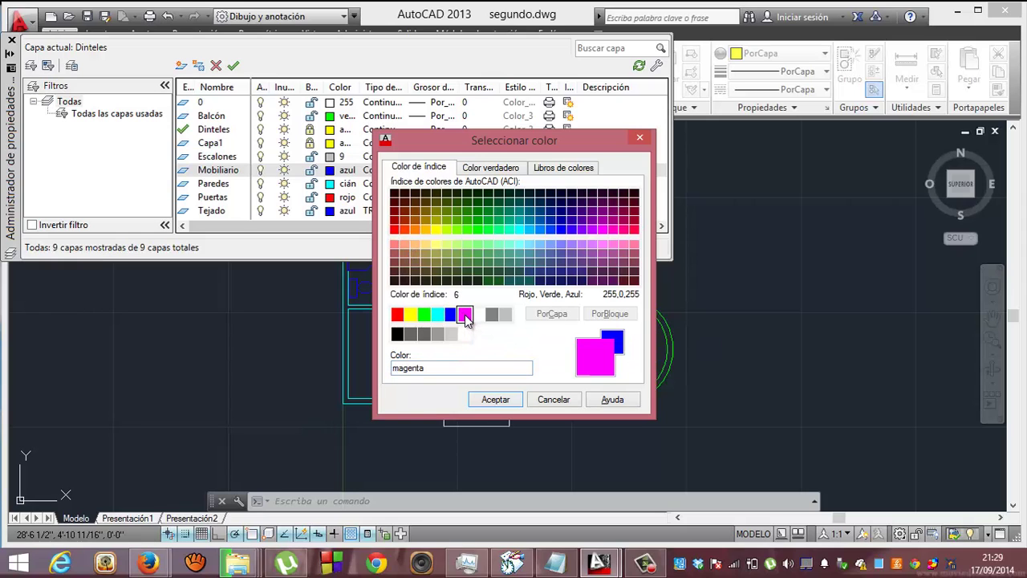
left_click(491, 398)
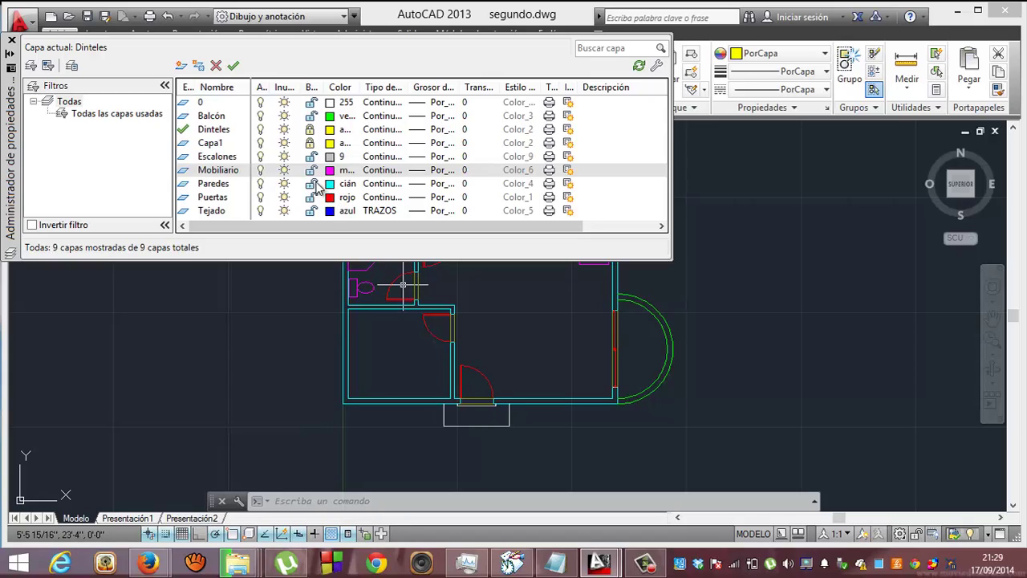
Make Tejado the current layer and close the layer manager.
left_click(224, 211)
double_click(219, 214)
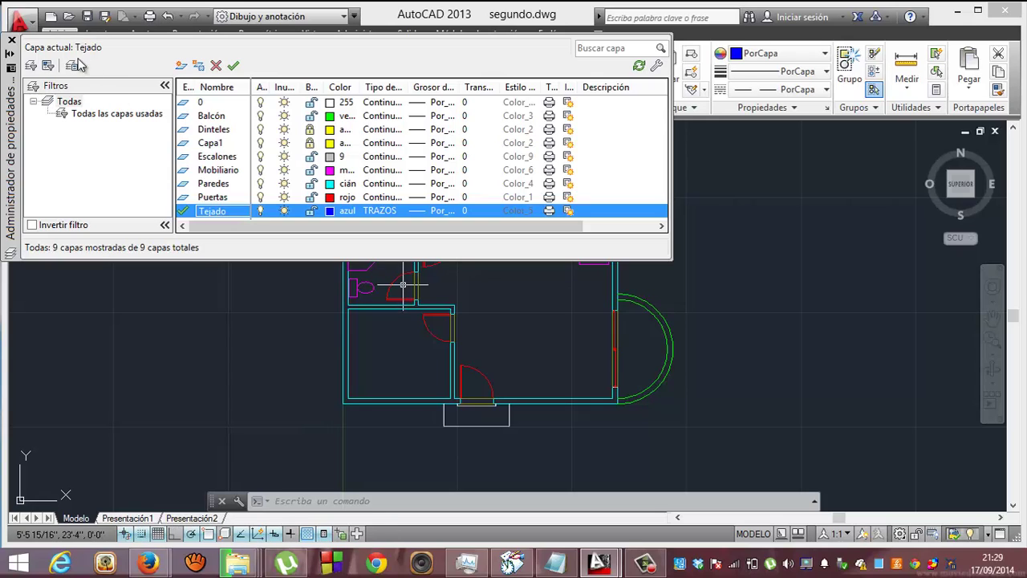
left_click(12, 41)
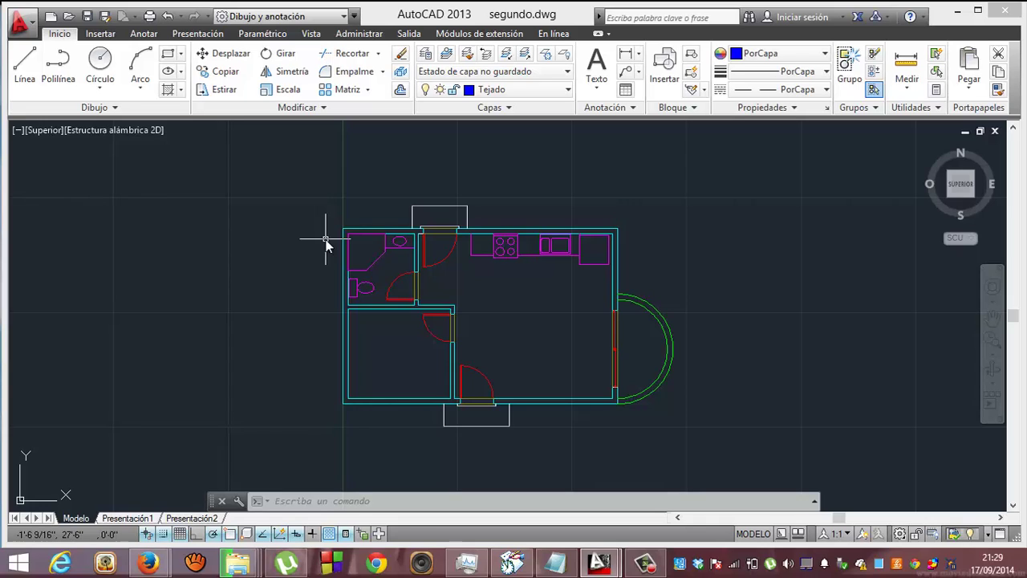
Offset the left and top exterior walls 1'-6" outward.
left_click(399, 90)
type("1'-6")
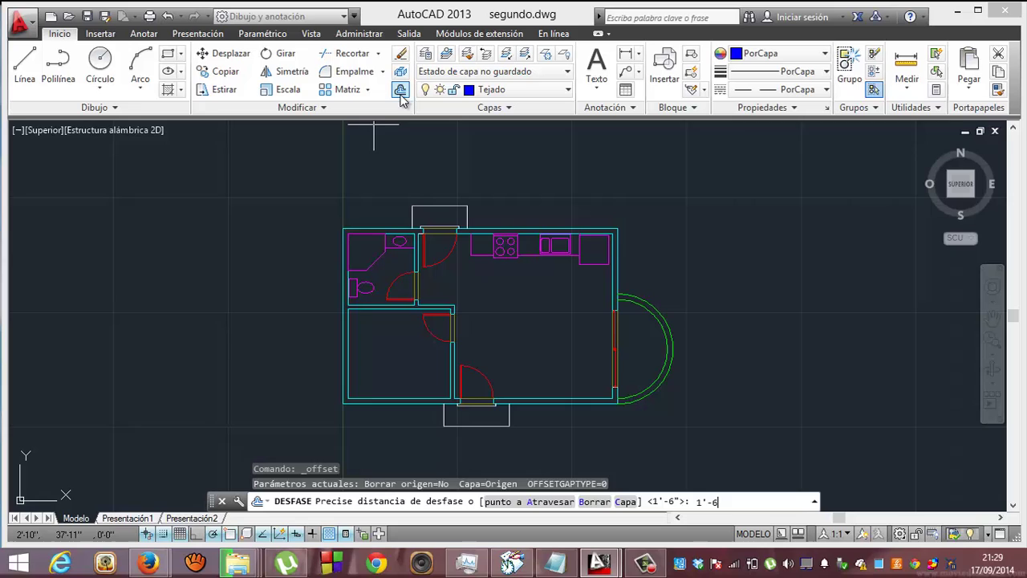
key("Return")
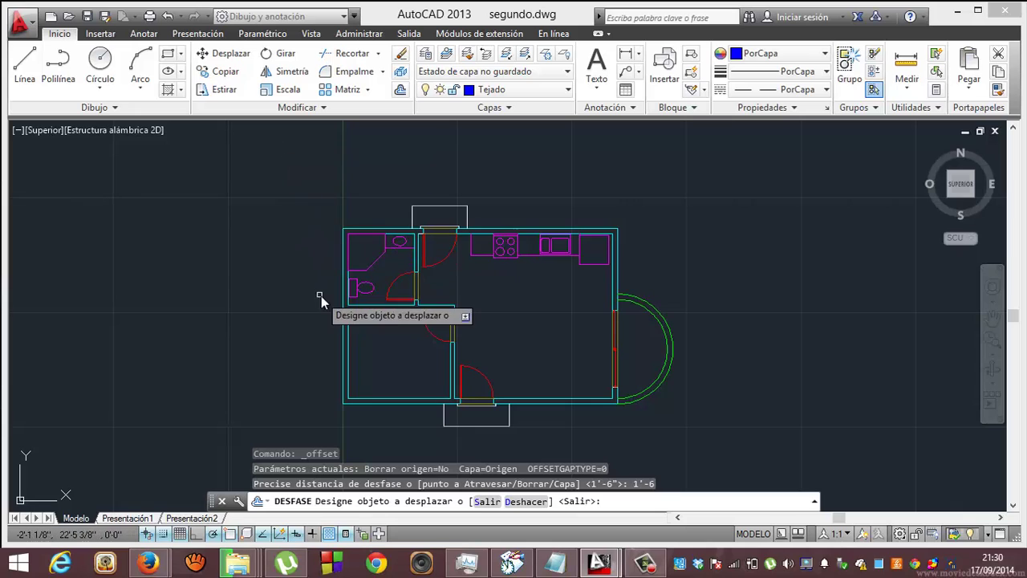
left_click(343, 309)
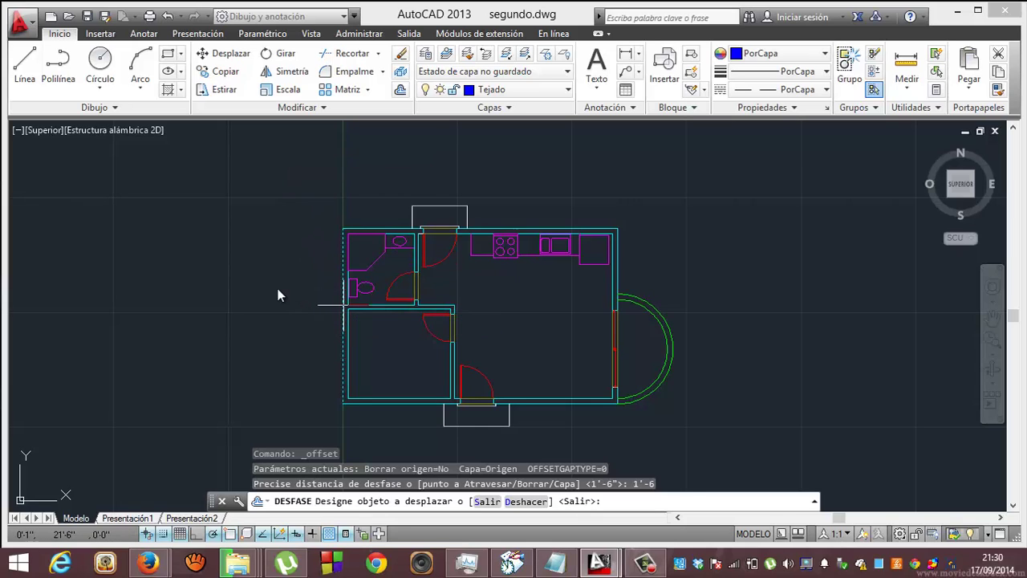
left_click(205, 282)
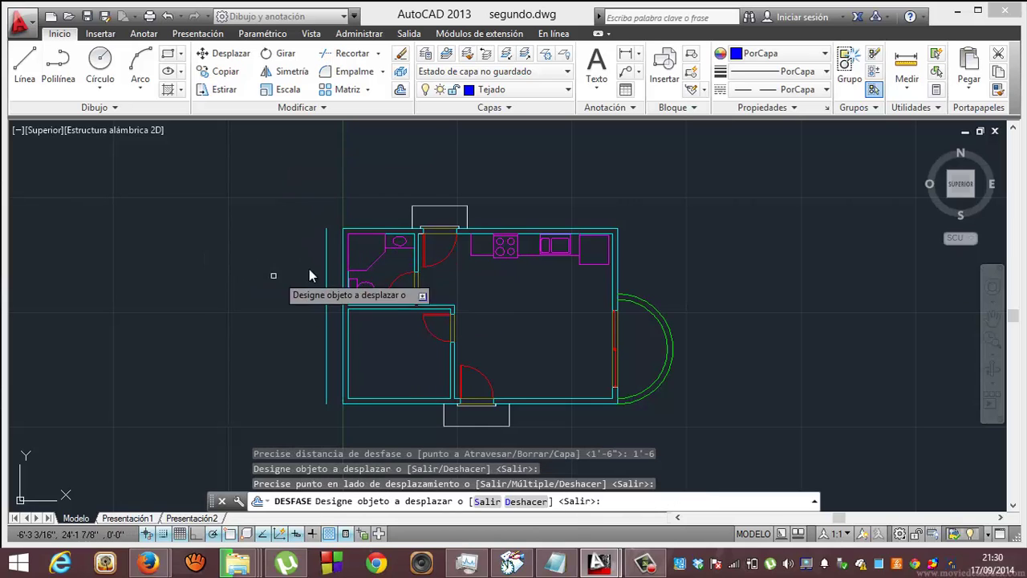
left_click(398, 231)
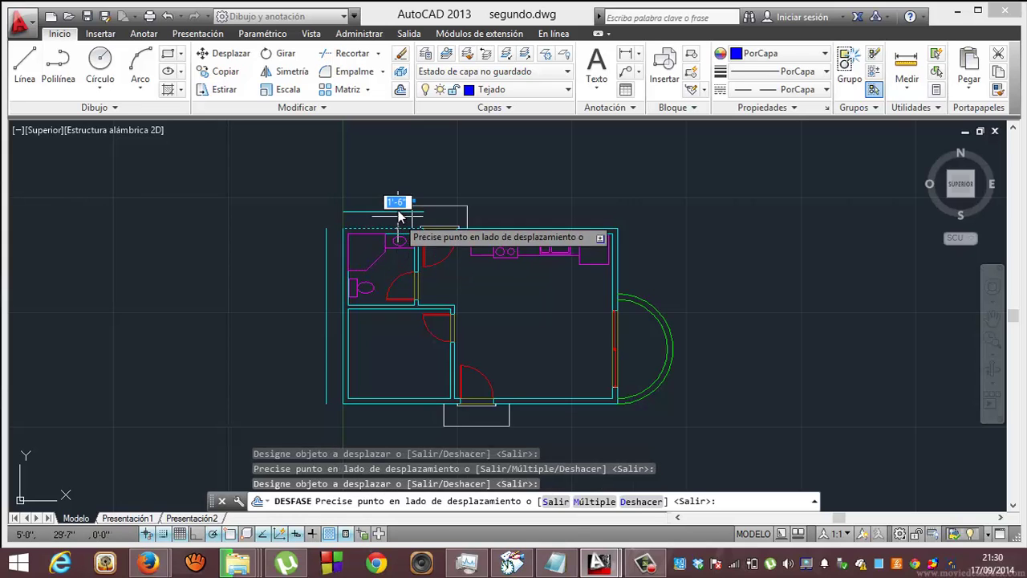
left_click(398, 210)
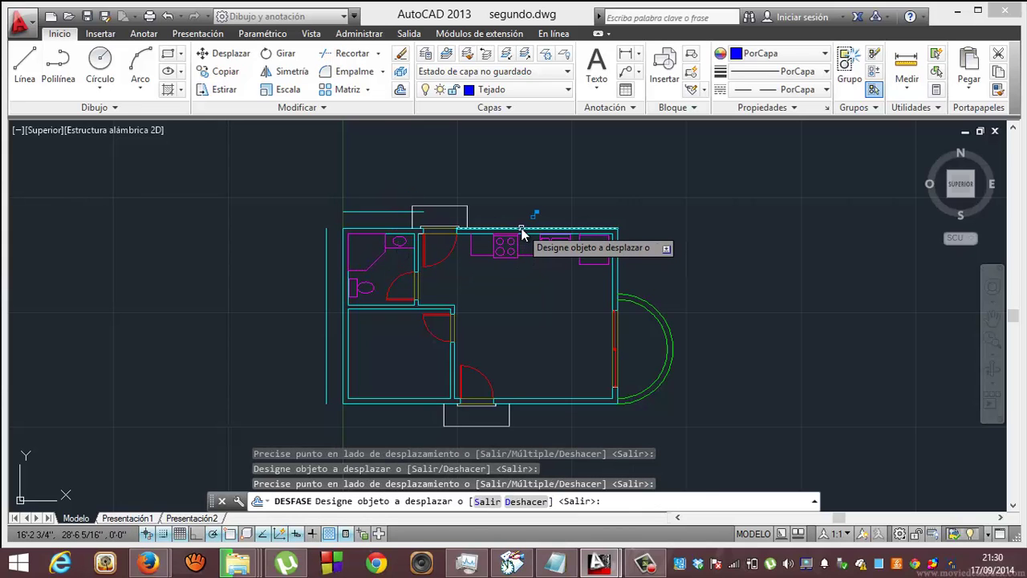
left_click(521, 232)
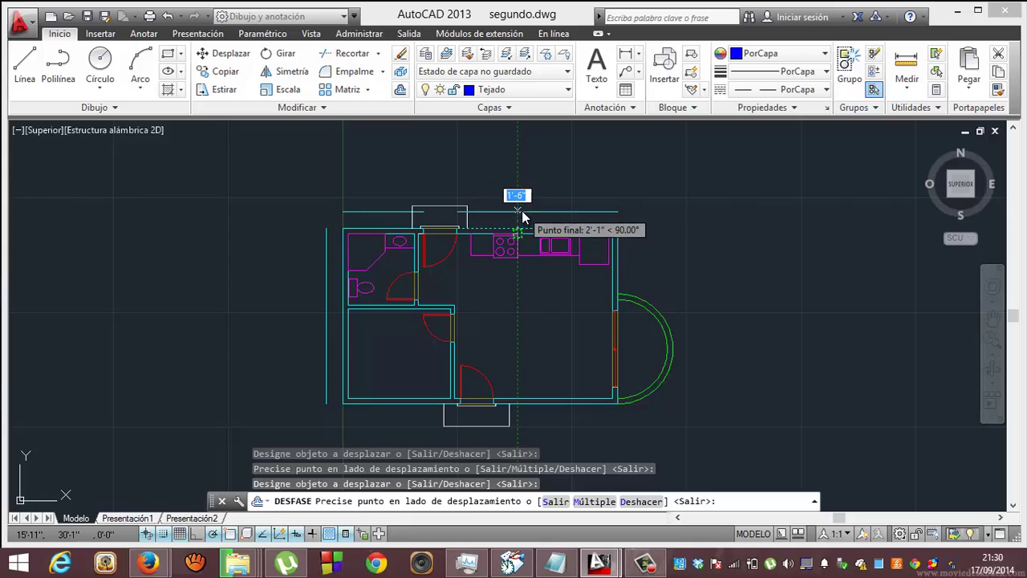
left_click(522, 212)
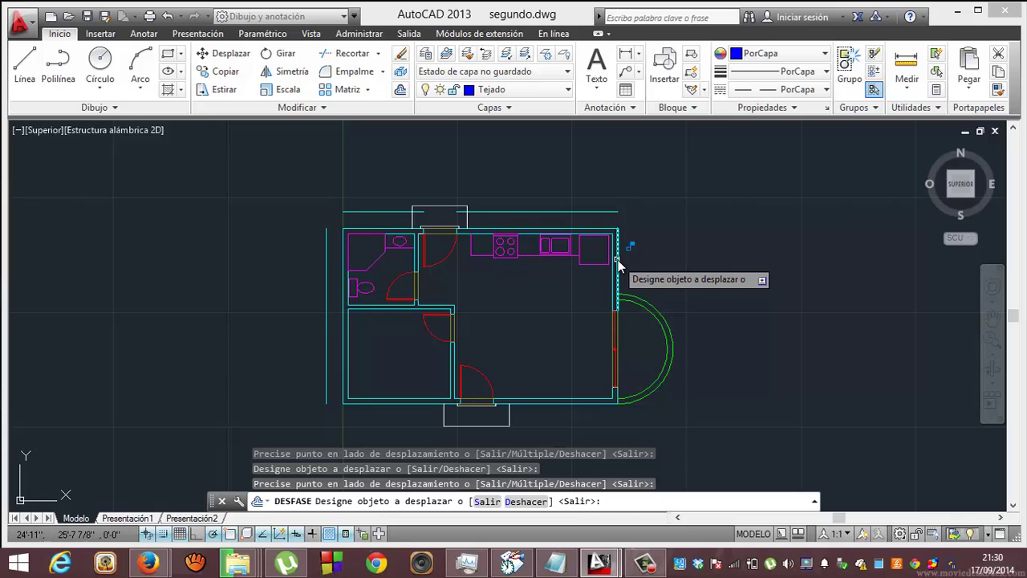
Offset the right wall and the three bottom wall segments 1'-6" outward.
left_click(618, 265)
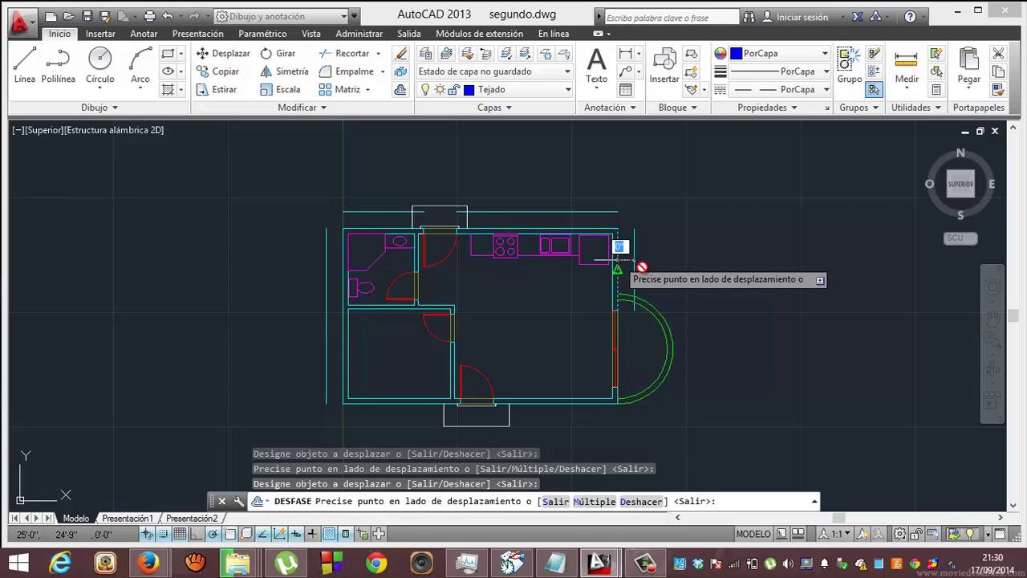
left_click(657, 272)
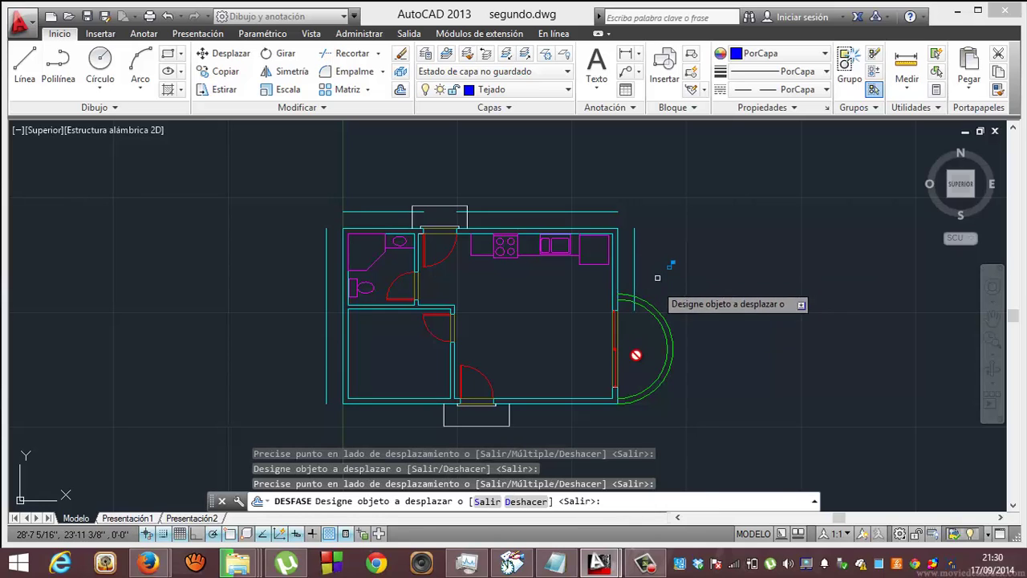
left_click(615, 394)
left_click(633, 395)
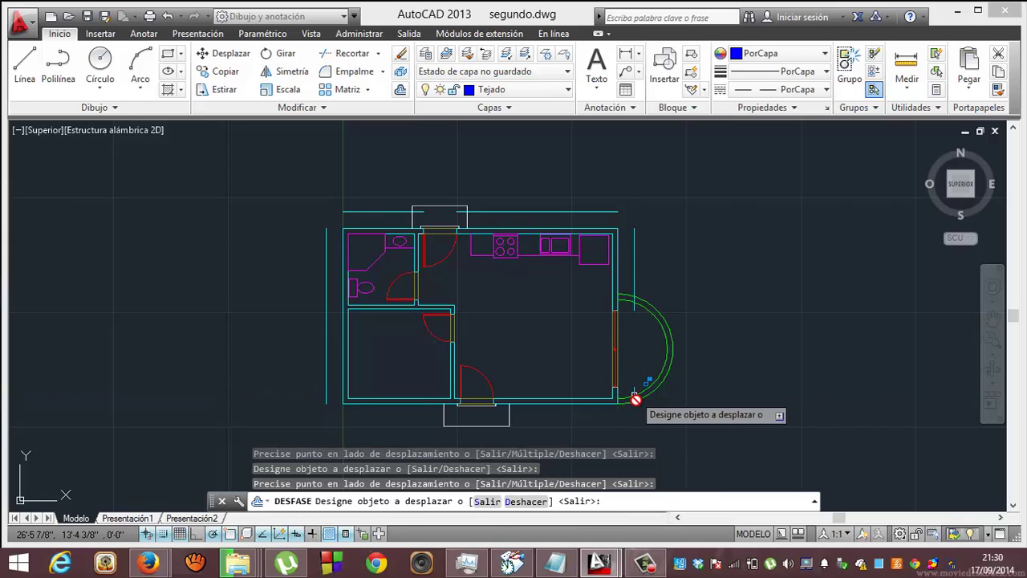
left_click(569, 405)
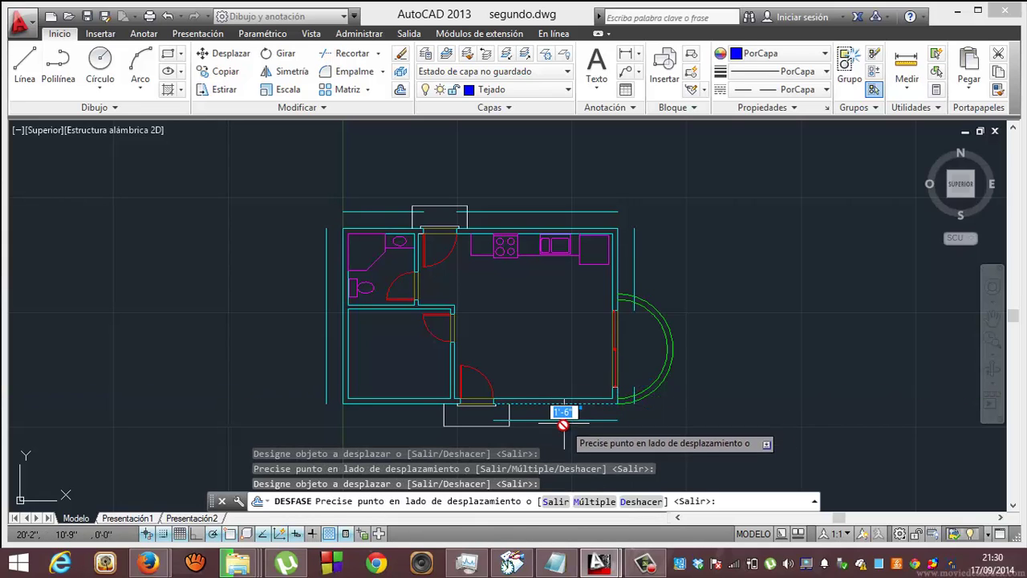
left_click(561, 427)
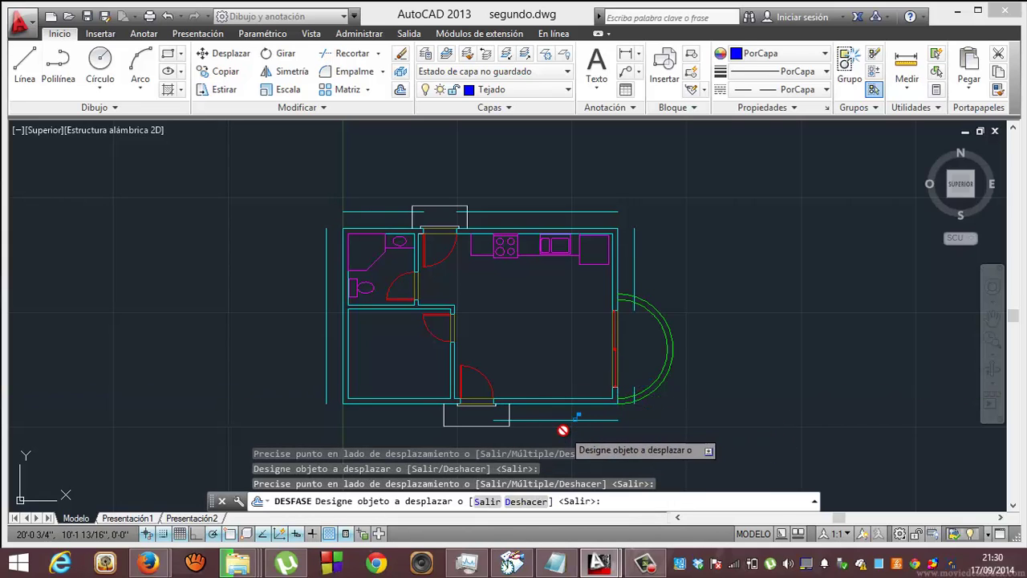
left_click(409, 403)
left_click(405, 433)
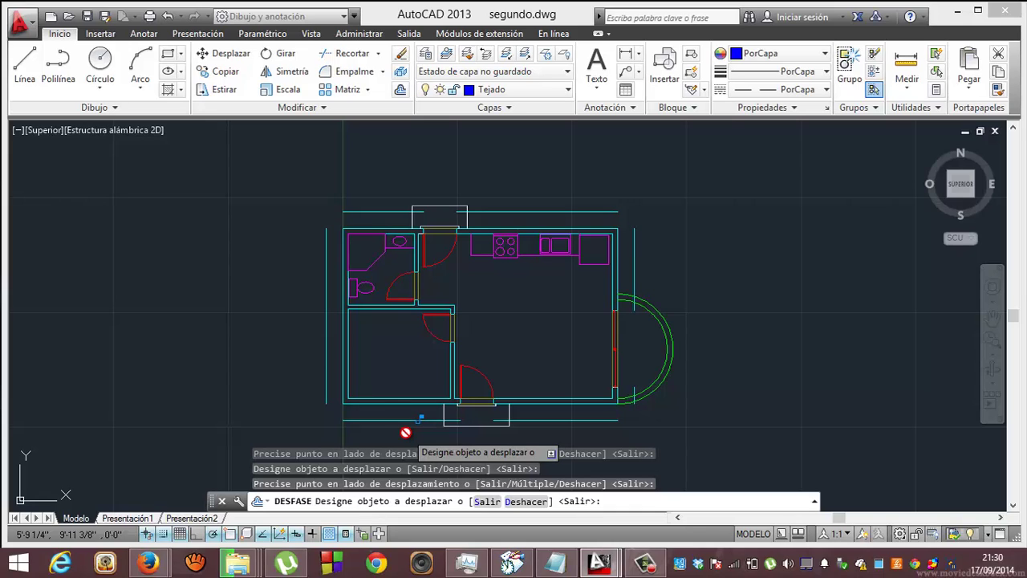
Fillet with radius 0 to join the top-left corner and the two top outline lines.
left_click(355, 72)
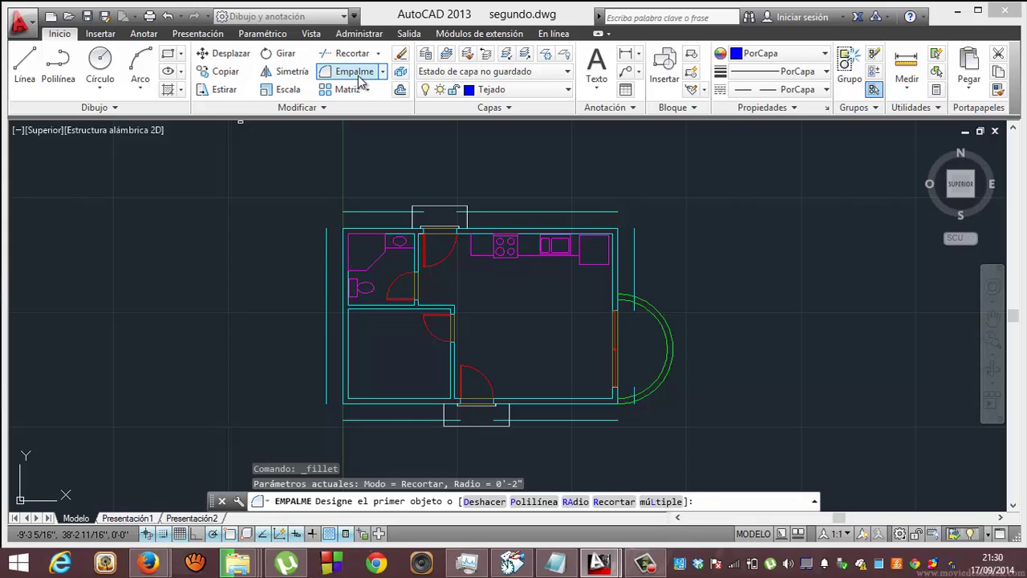
type("ra")
key("Return")
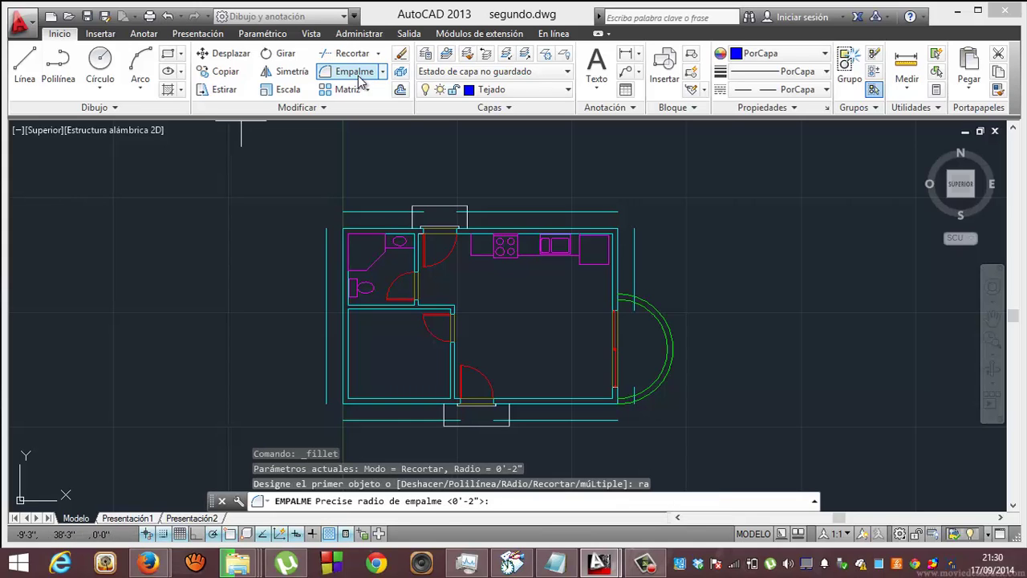
type("0")
key("Return")
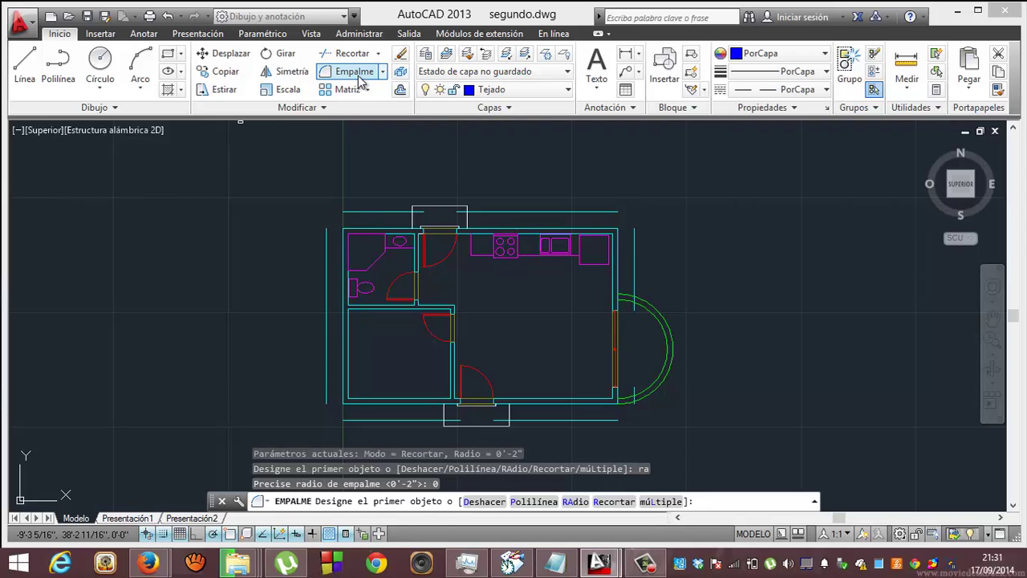
left_click(326, 269)
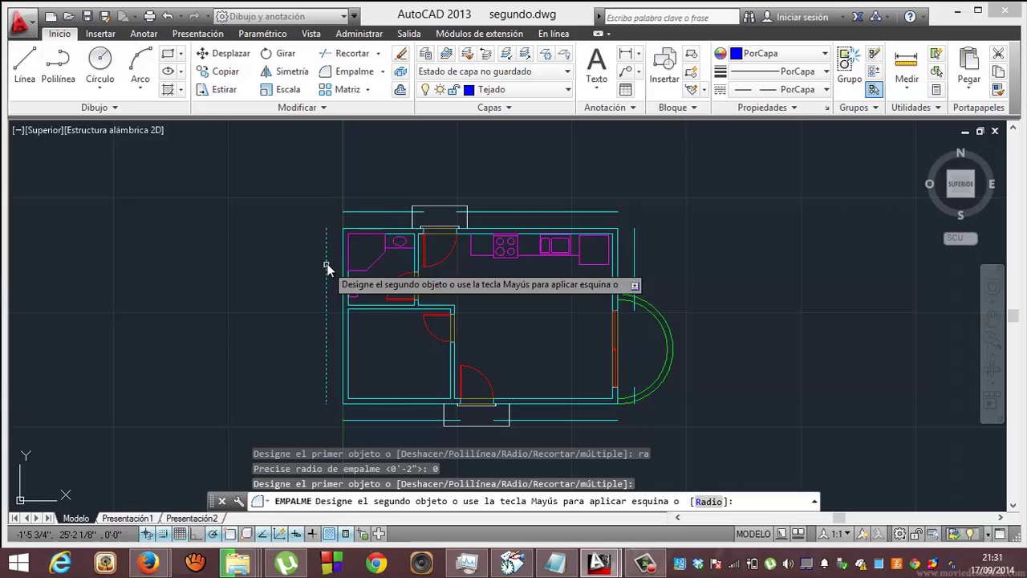
left_click(365, 212)
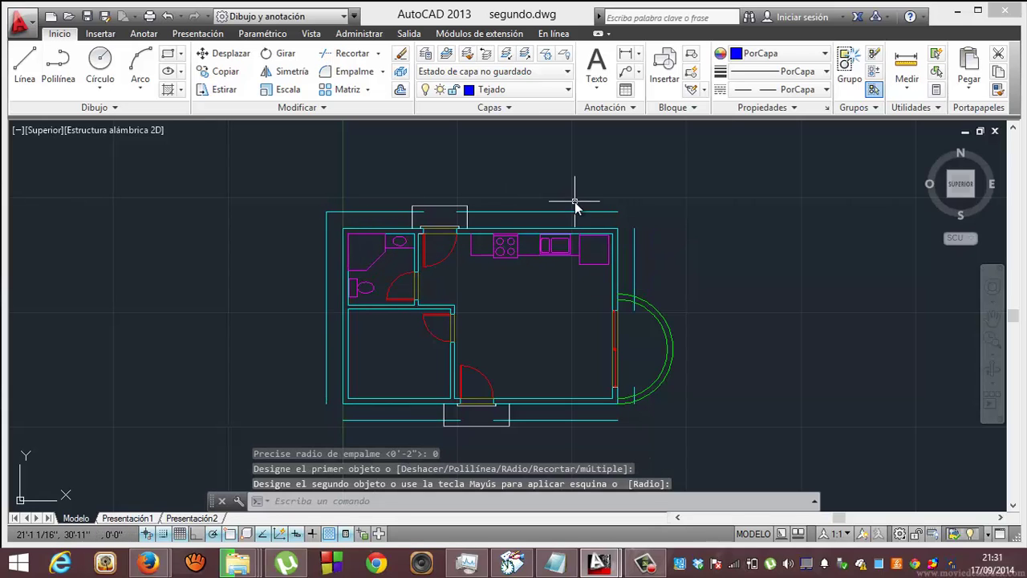
left_click(483, 210)
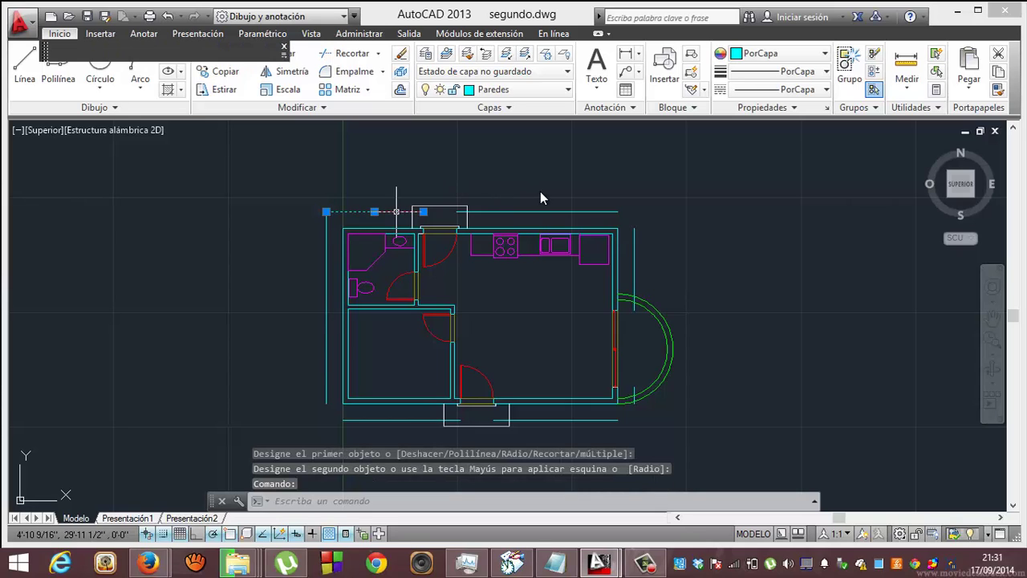
key("Escape")
key("Escape")
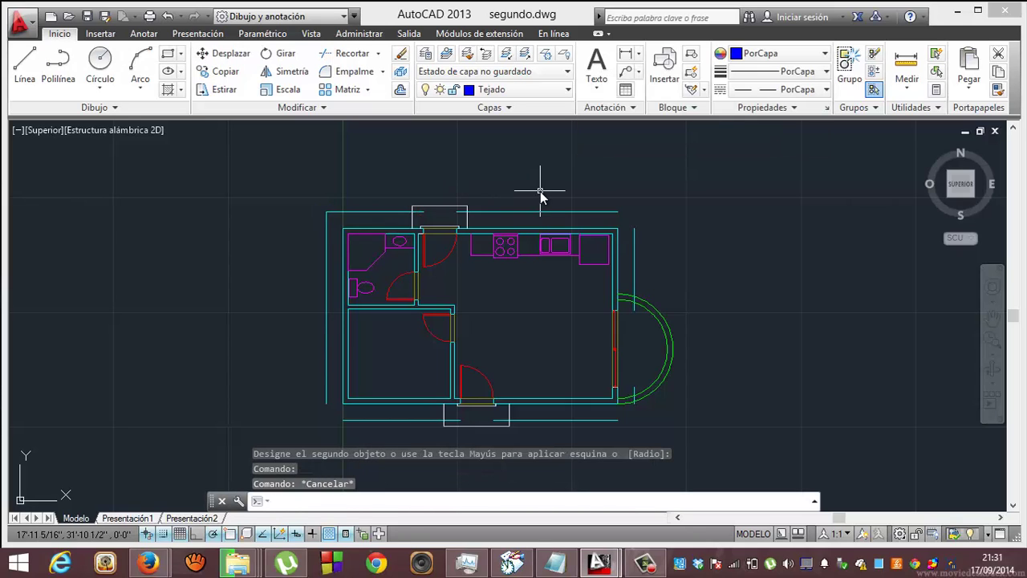
key("Return")
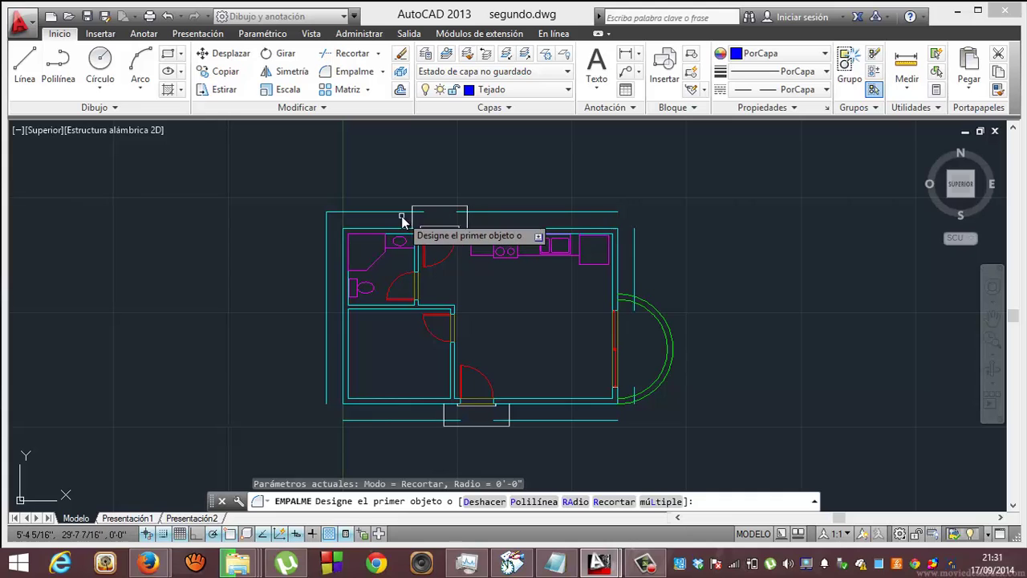
left_click(393, 212)
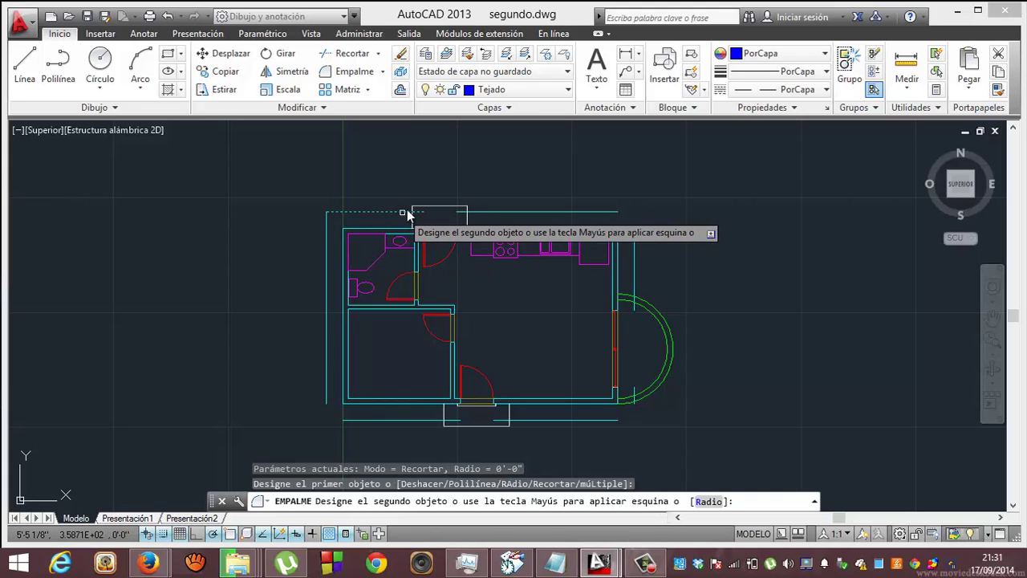
left_click(471, 213)
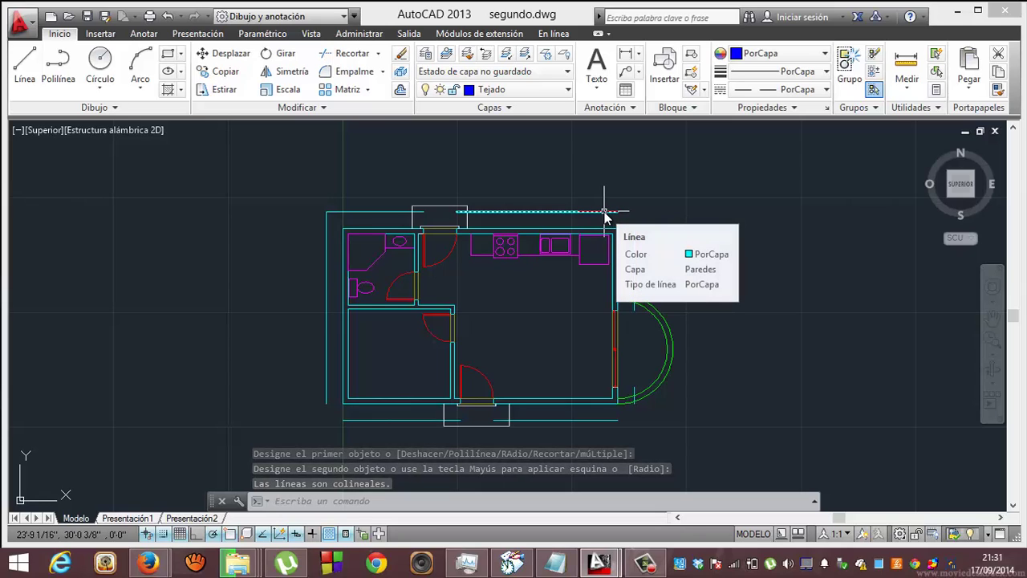
Fillet the top-right, bottom-right and bottom-left outline corners into sharp corners.
key("Return")
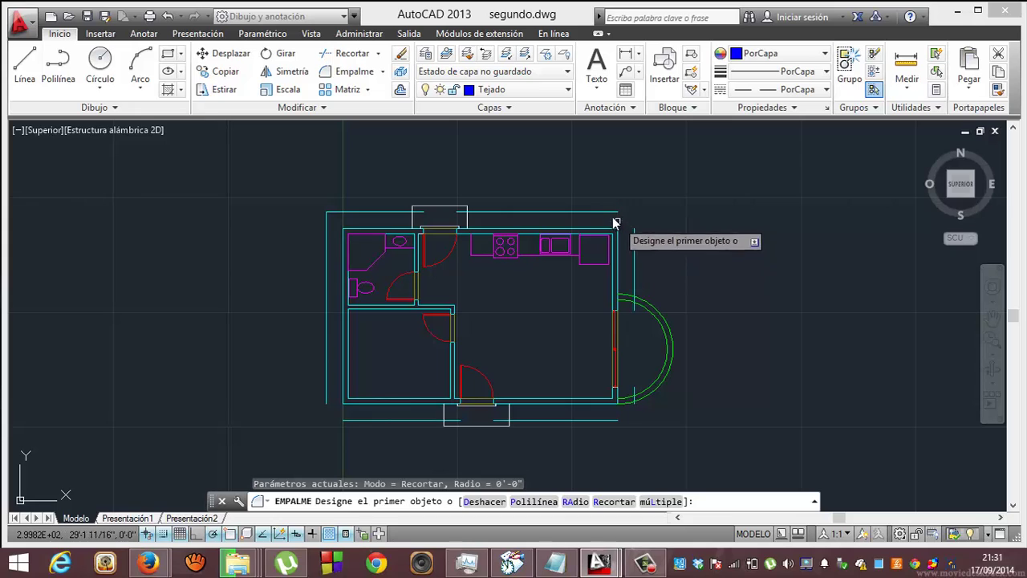
left_click(611, 215)
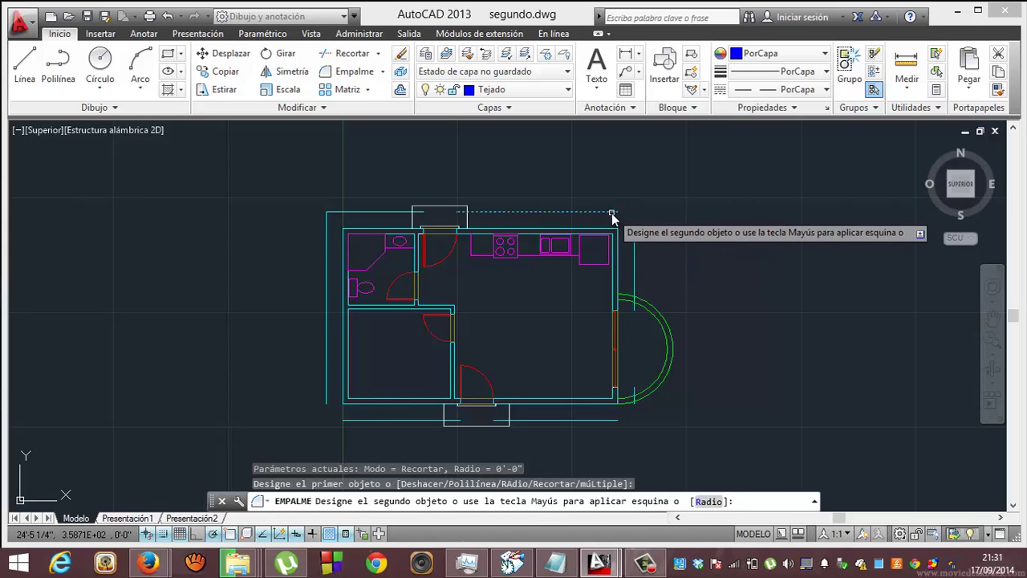
left_click(634, 249)
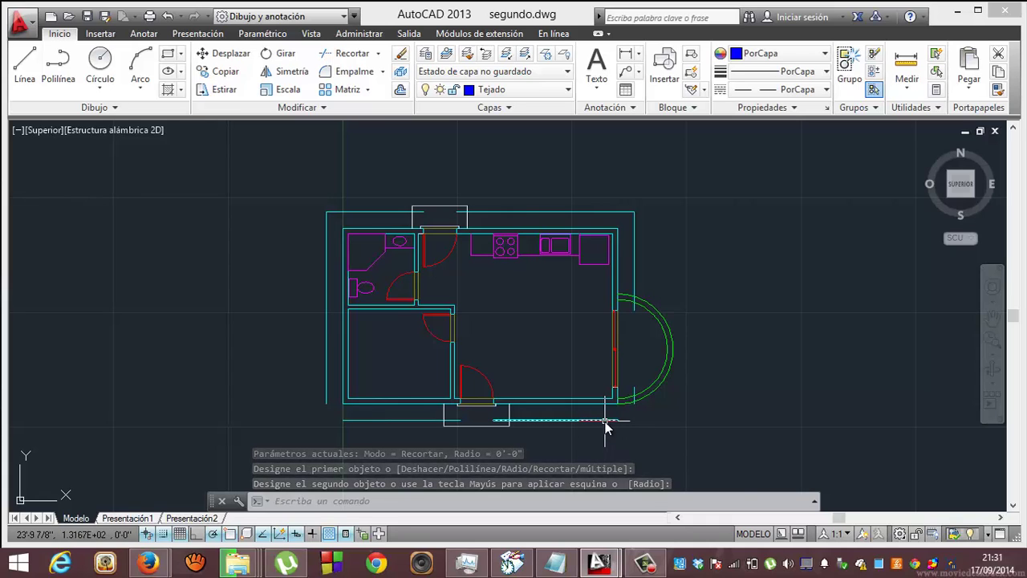
key("Return")
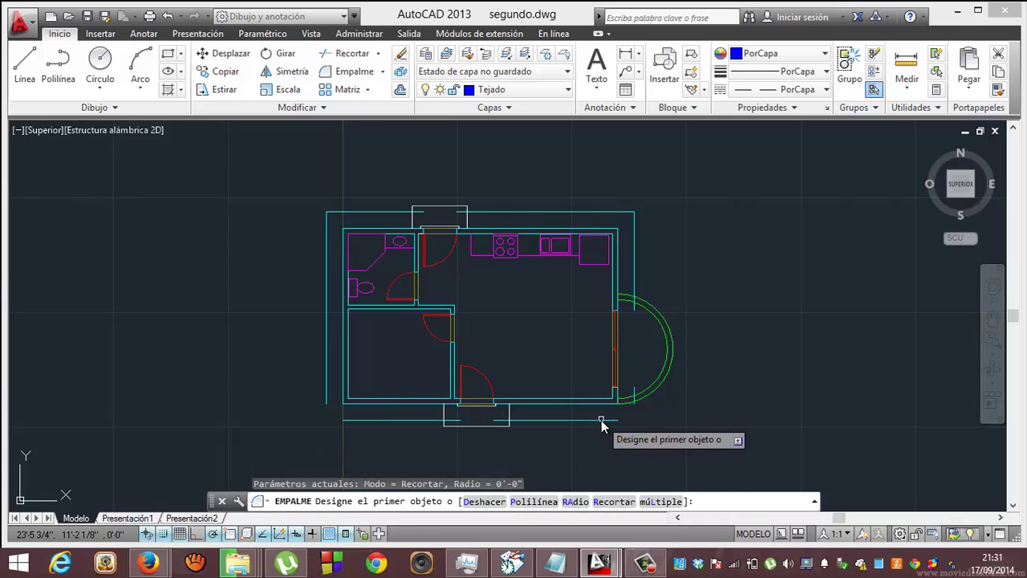
left_click(604, 421)
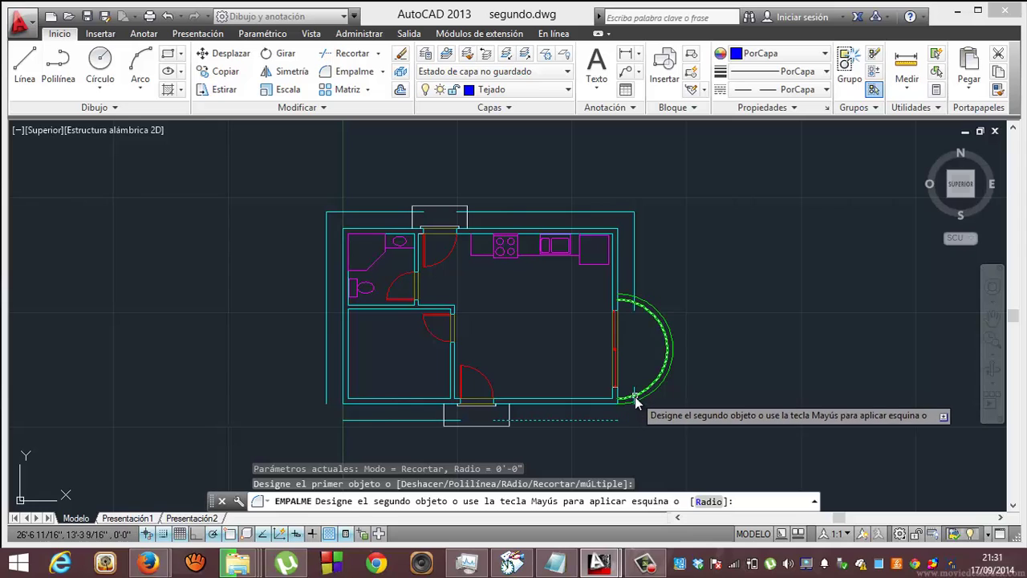
left_click(633, 392)
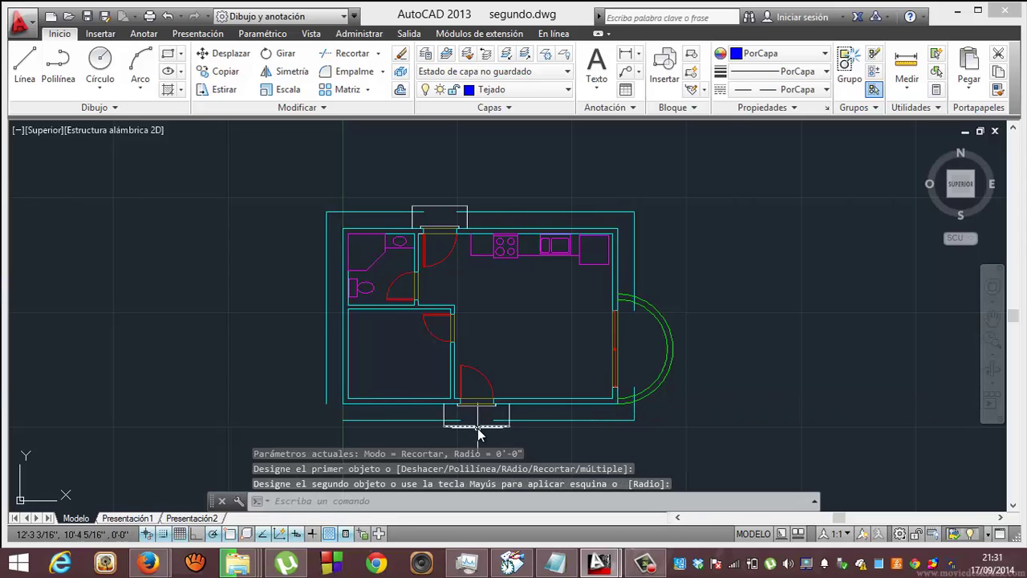
right_click(325, 389)
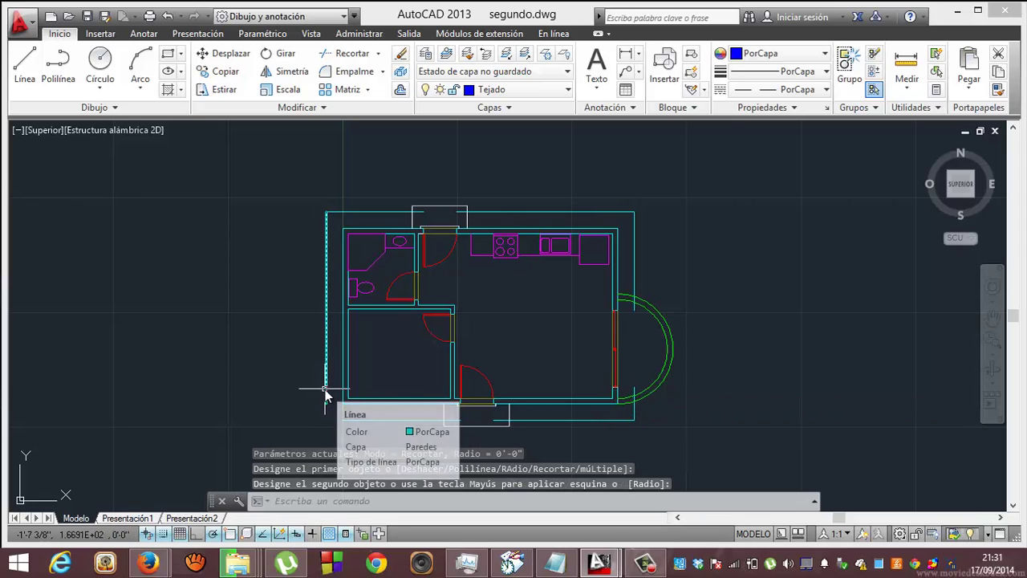
key("Return")
left_click(325, 389)
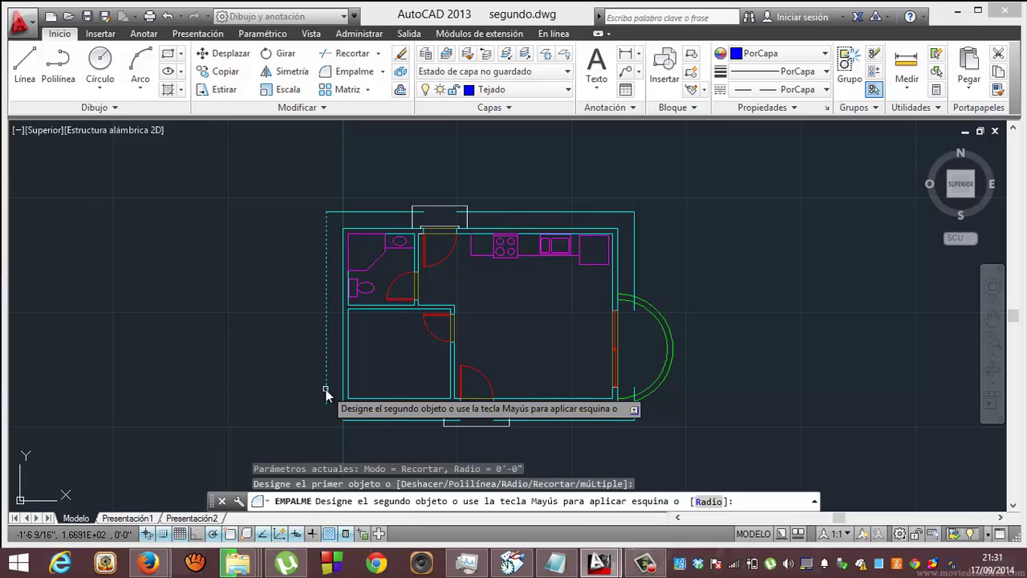
left_click(364, 419)
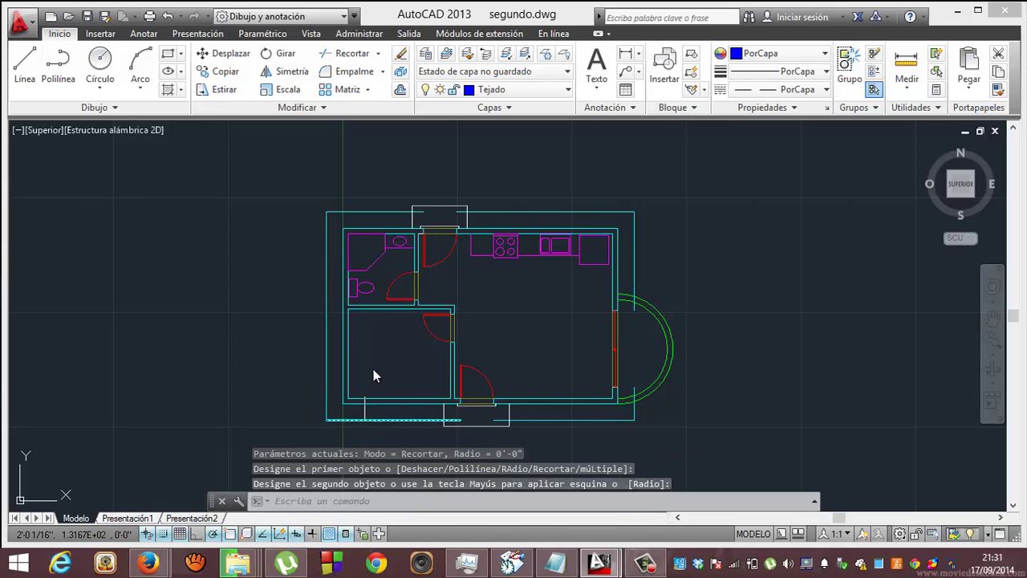
left_click(379, 54)
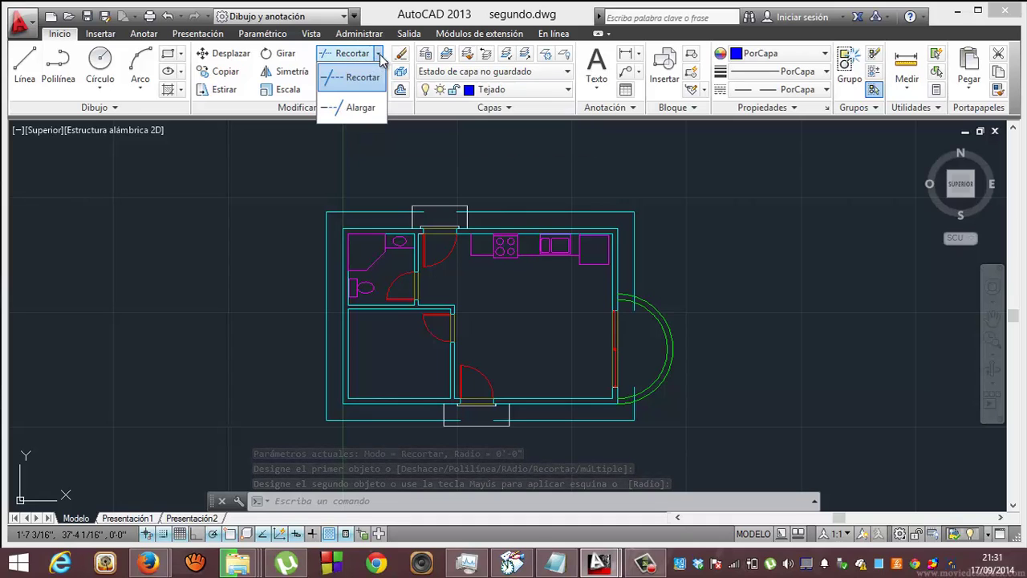
left_click(358, 107)
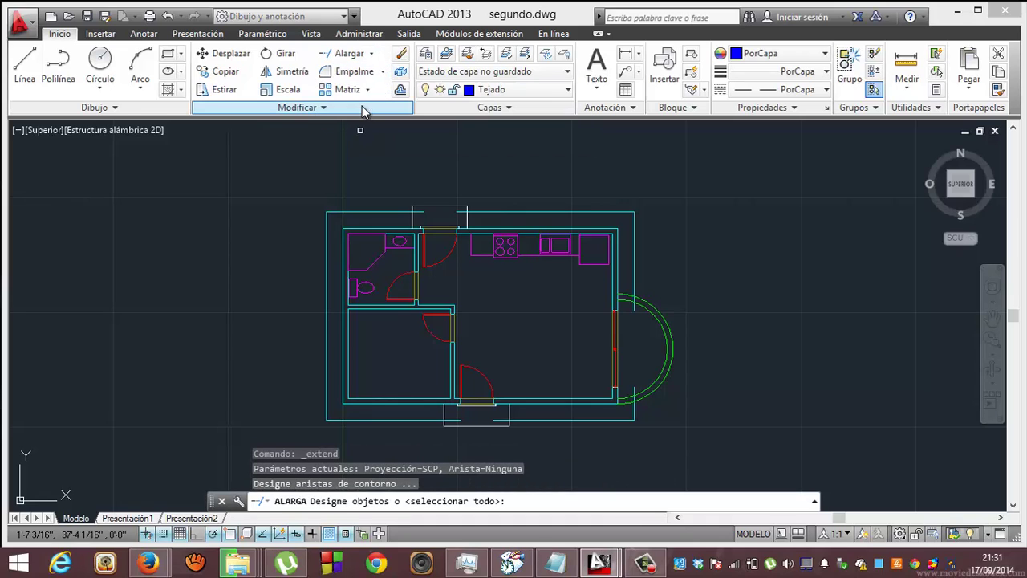
left_click(398, 215)
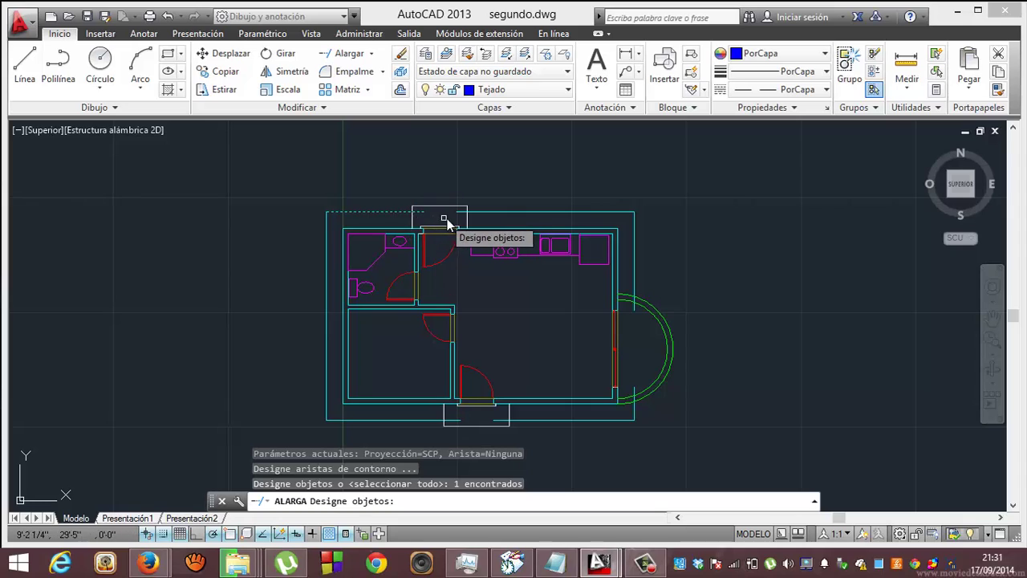
key("Return")
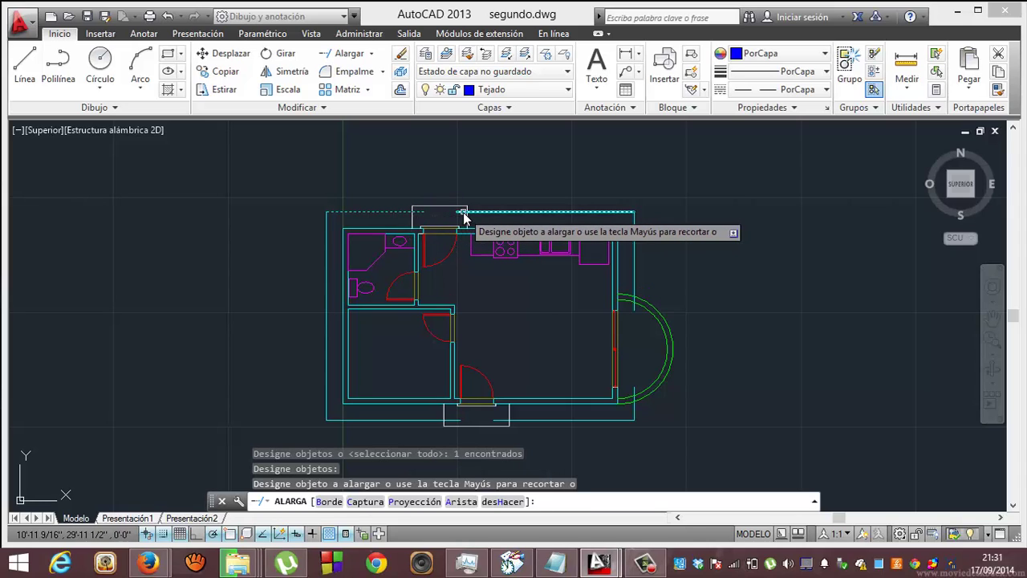
left_click(463, 212)
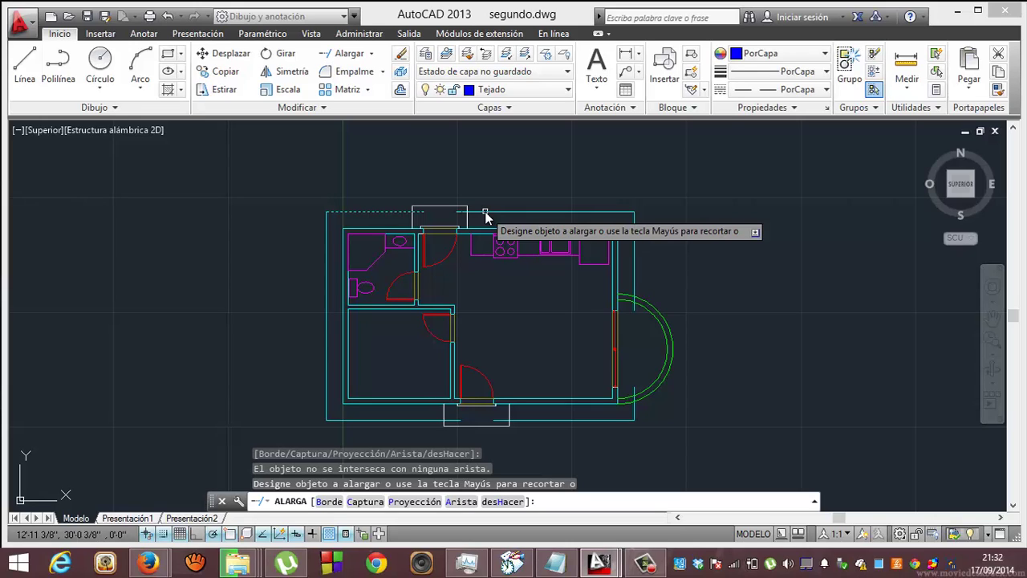
key("Escape")
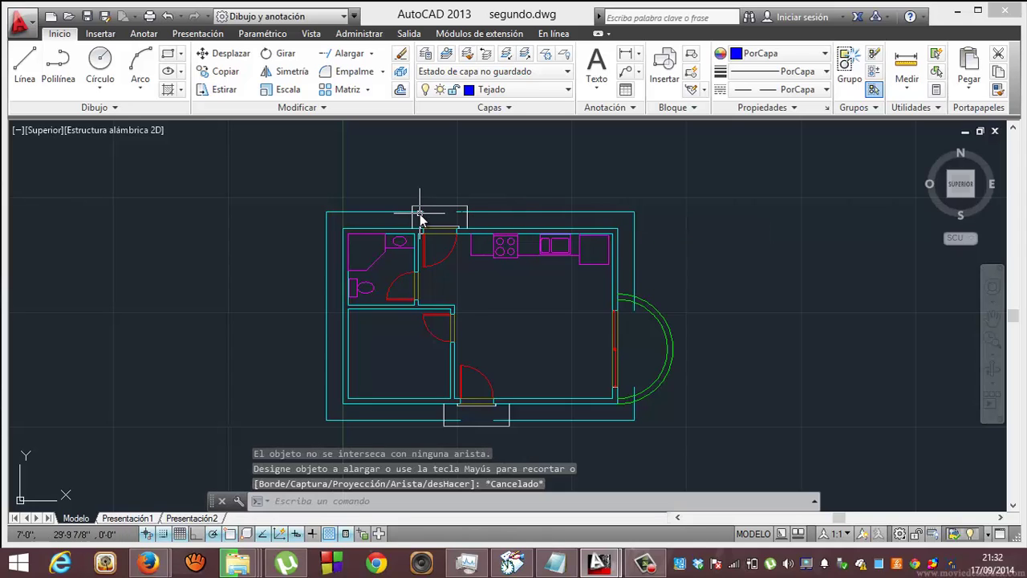
Stretch the top outline line's end grip to the snapped point.
left_click(422, 213)
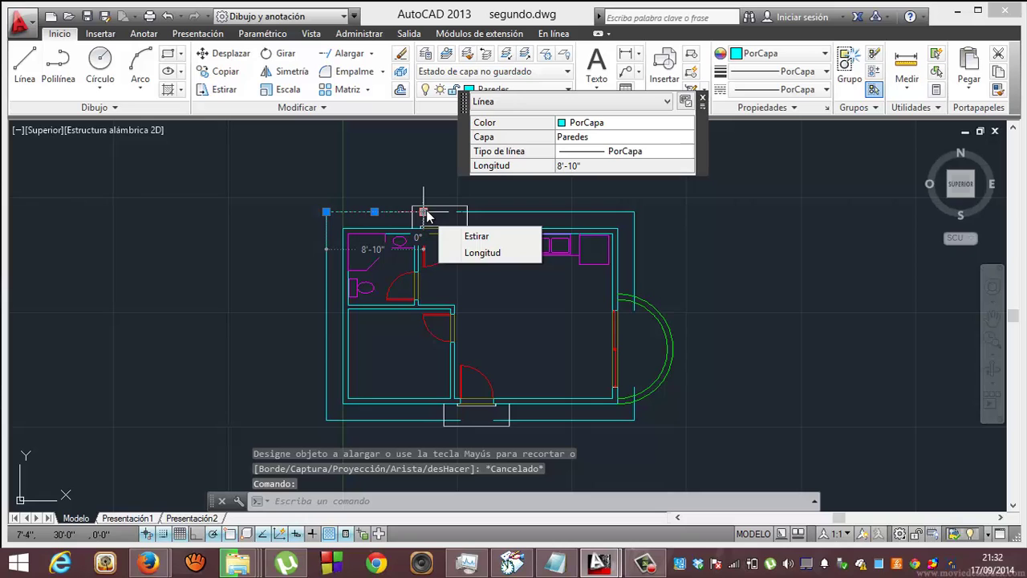
left_click(465, 236)
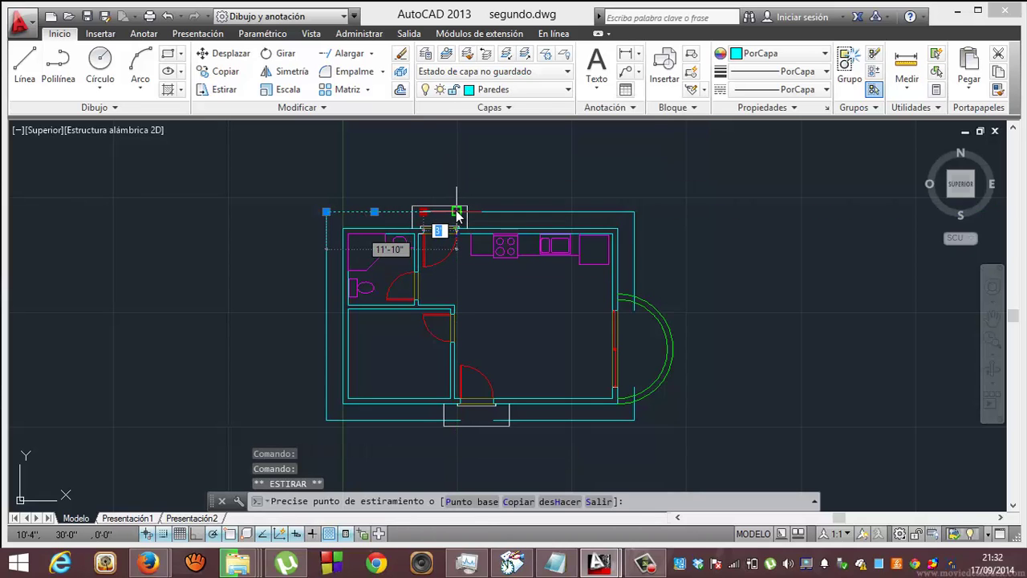
left_click(457, 213)
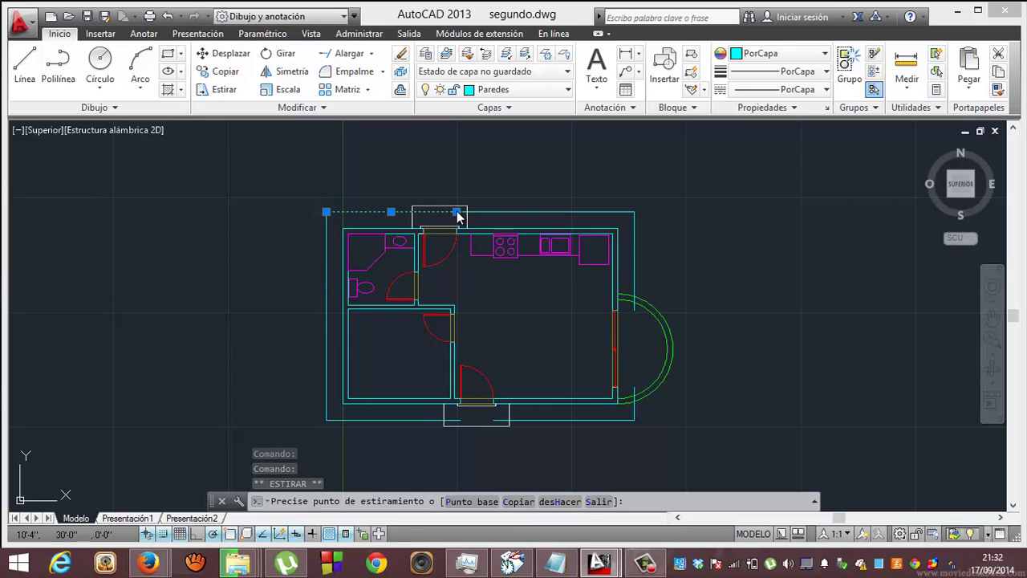
key("Escape")
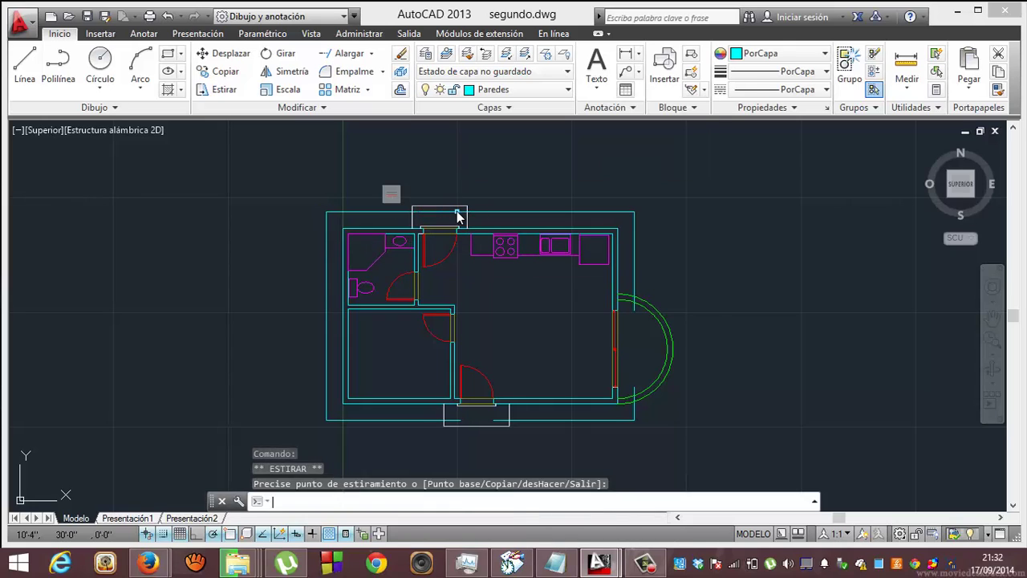
key("space")
key("Escape")
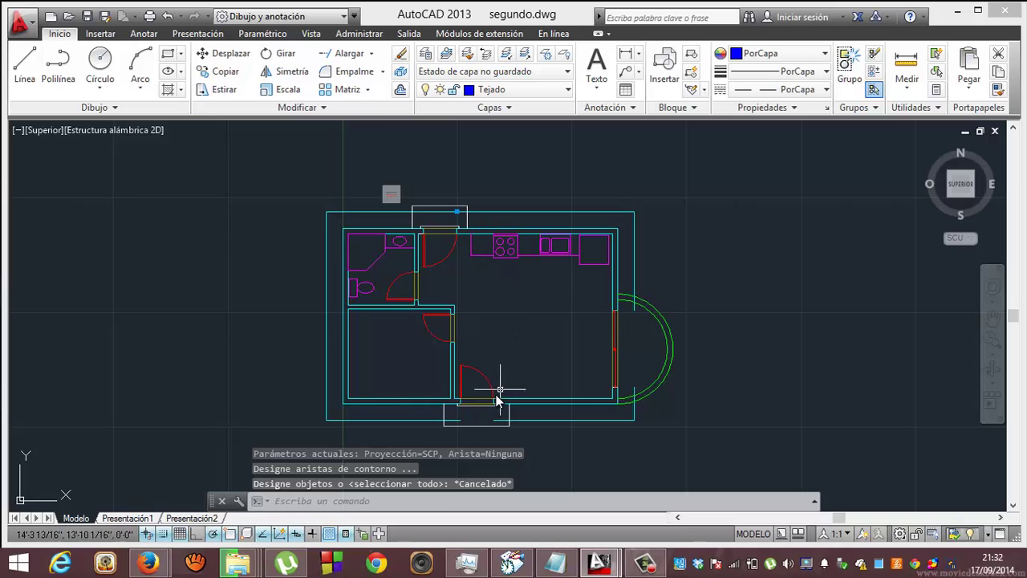
Stretch the right outline line down so it is 16' long.
left_click(635, 289)
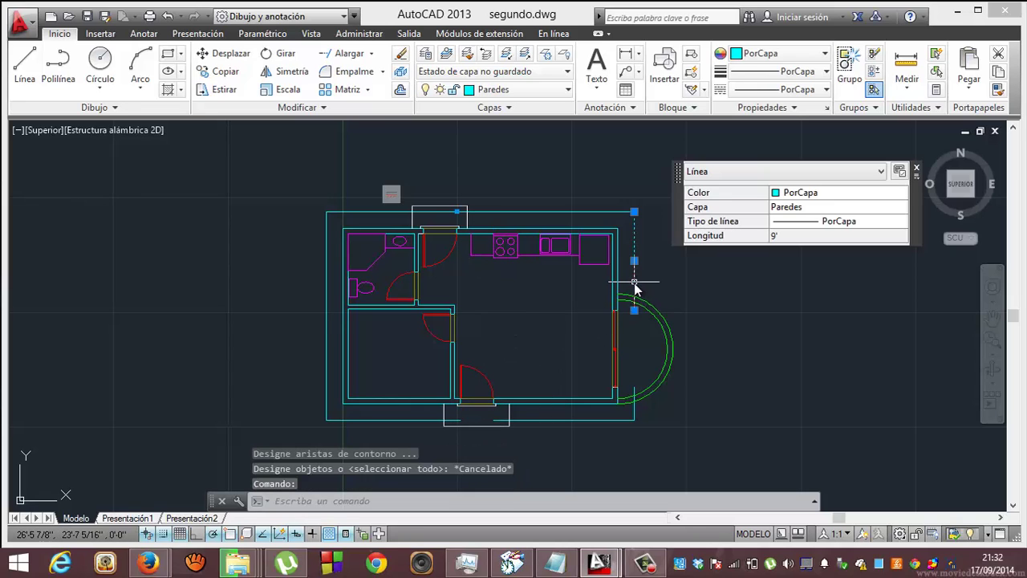
left_click(635, 311)
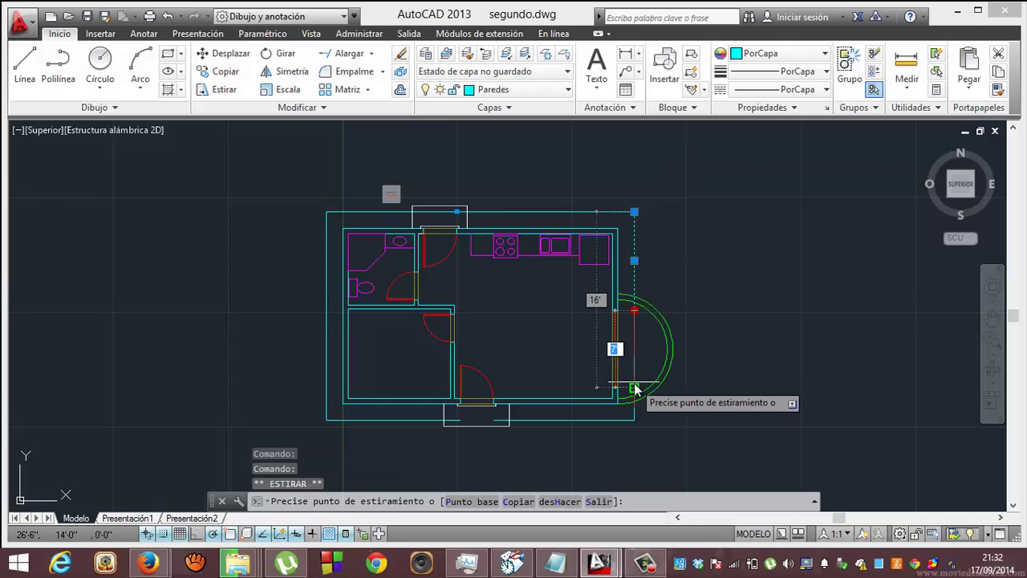
key("space")
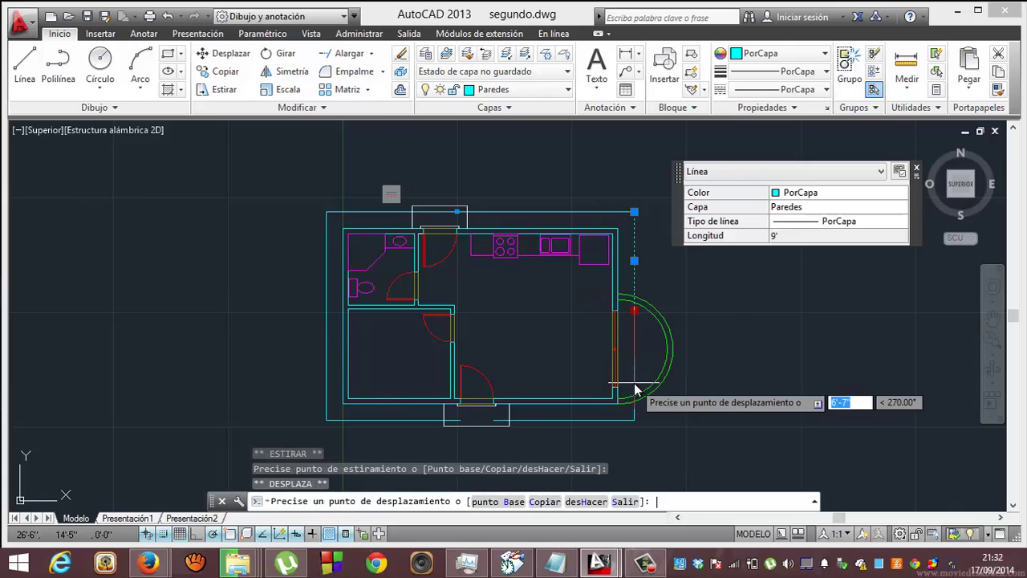
key("Escape")
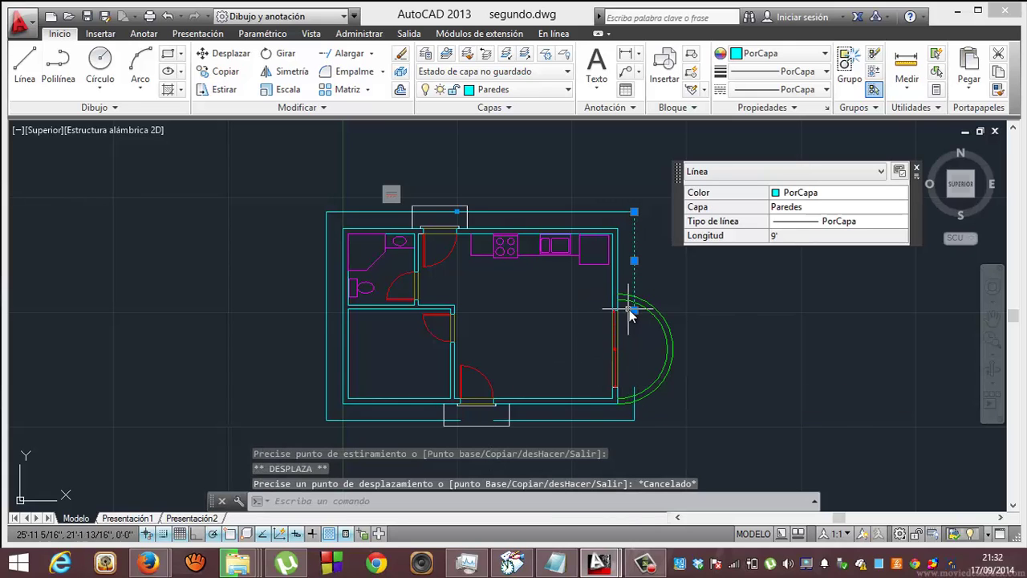
left_click(634, 309)
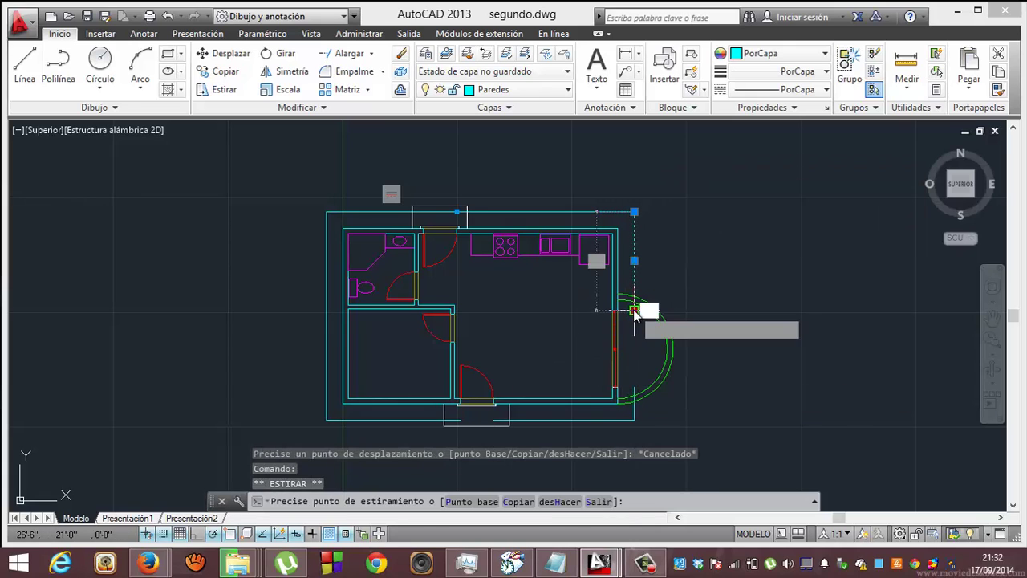
left_click(638, 396)
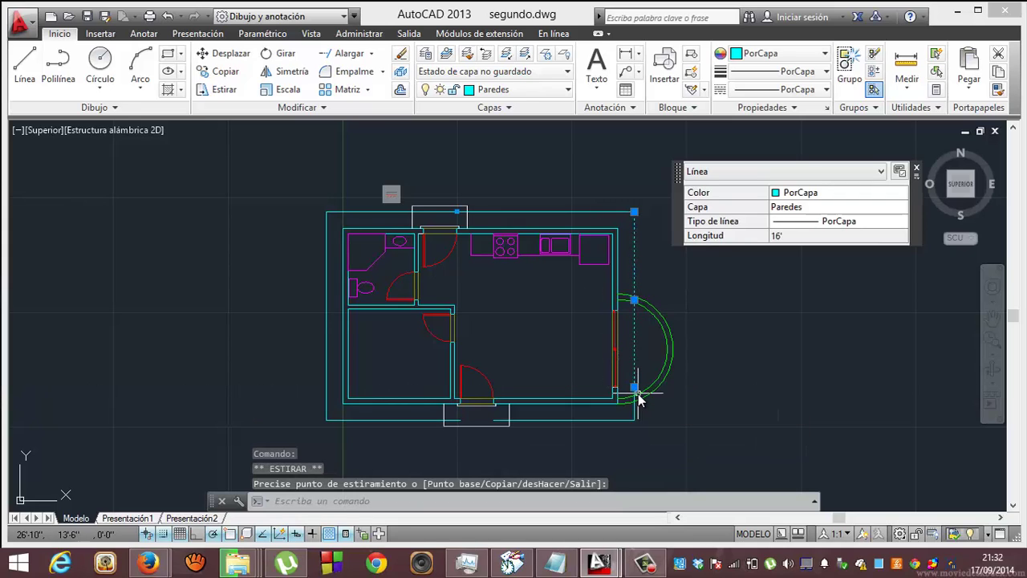
type("al")
key("Return")
key("Escape")
key("Escape")
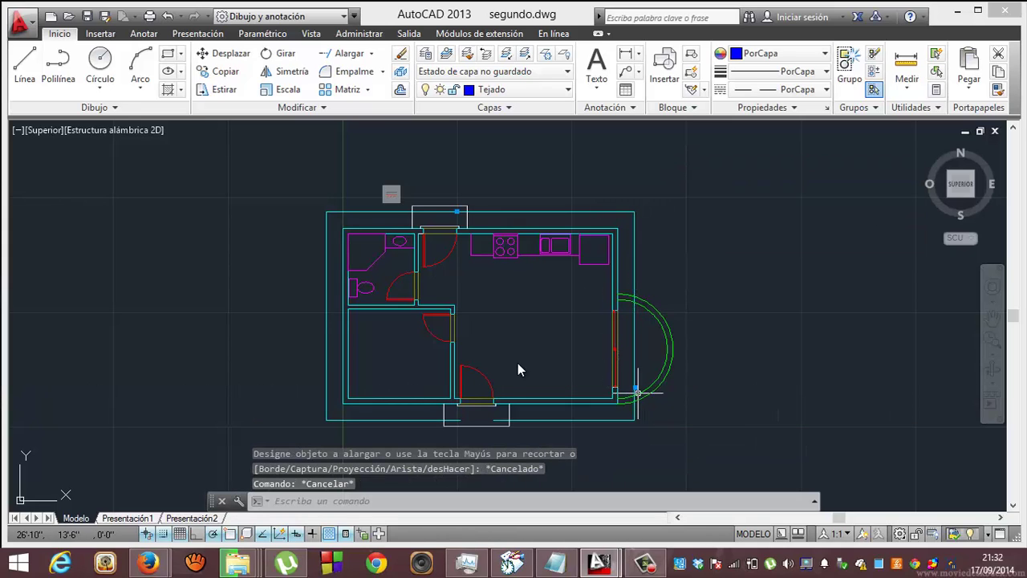
Stretch the bottom outline line's end to a new endpoint.
left_click(431, 421)
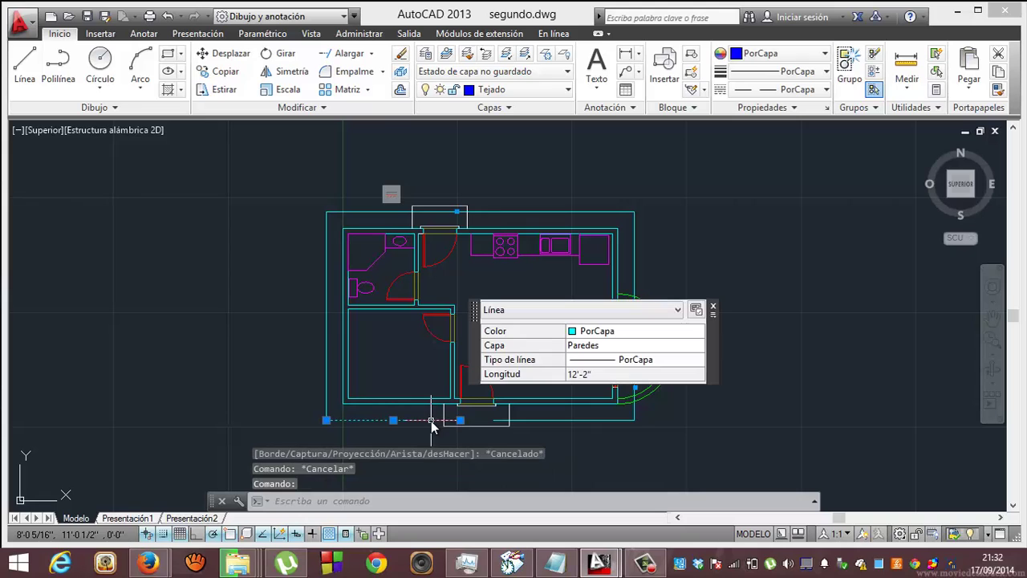
left_click(460, 420)
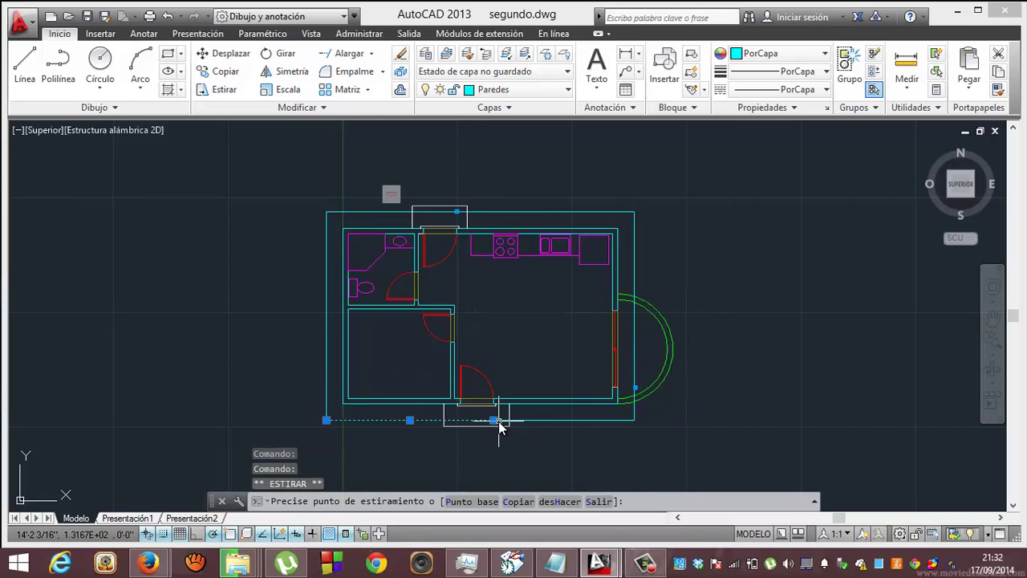
type("al")
key("Return")
key("Escape")
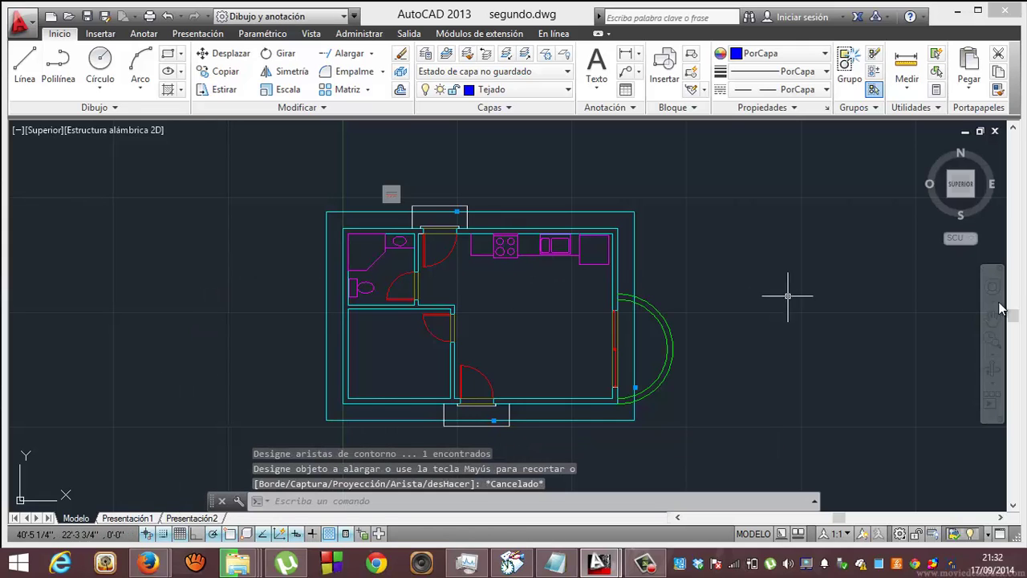
Select the top outer outline line, showing it is 16'-2" long on the Paredes layer.
left_click(993, 337)
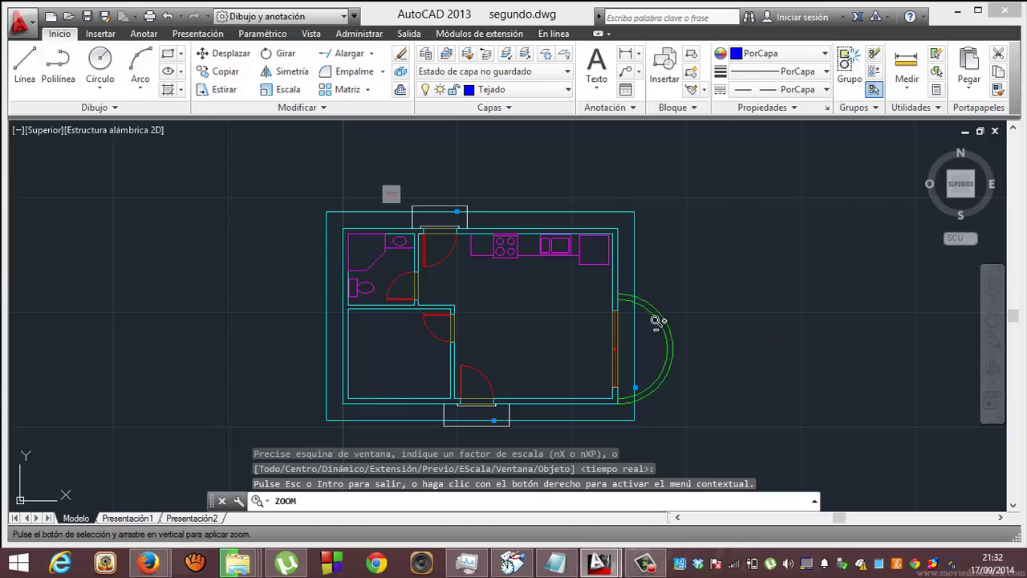
mouse_move(660, 321)
left_mouse_down()
mouse_move(665, 355)
mouse_move(657, 318)
left_mouse_up()
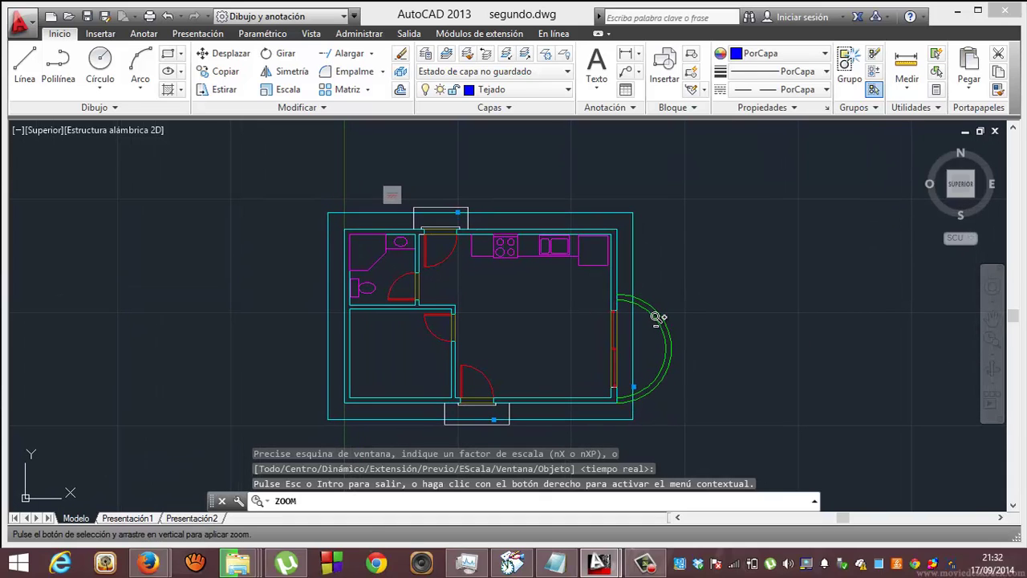
key("Return")
key("Return")
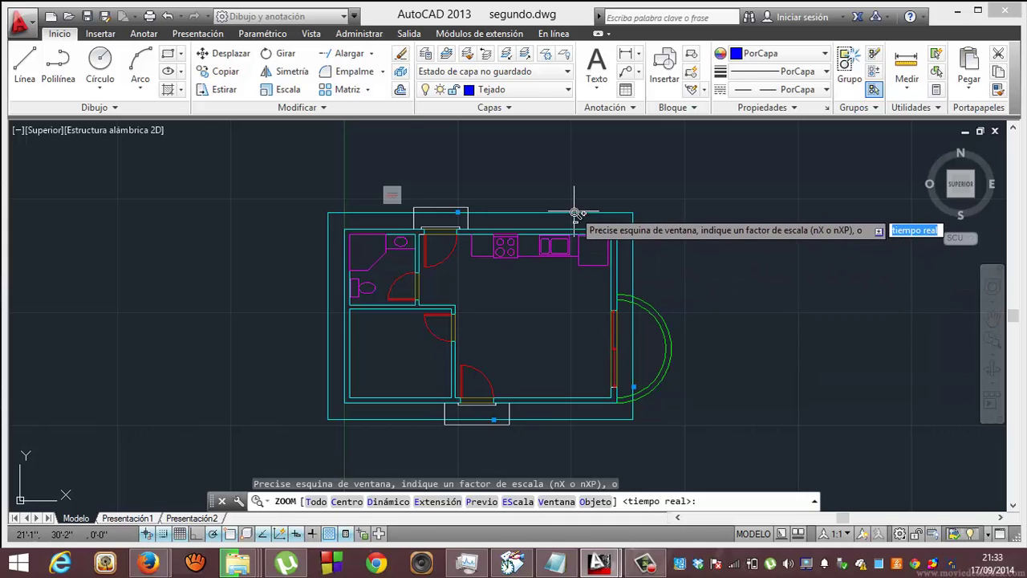
key("Escape")
key("Escape")
key("Escape")
key("Escape")
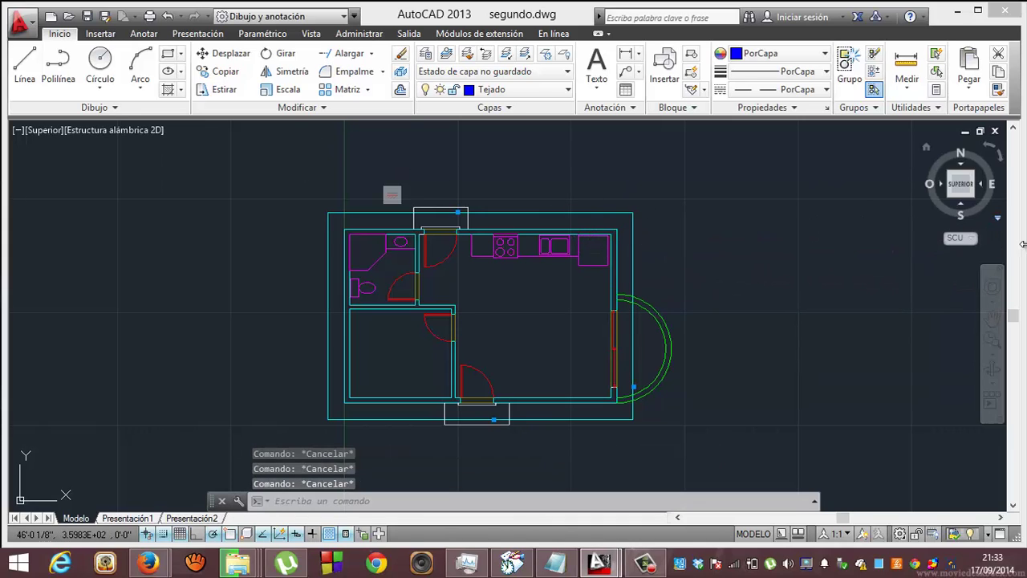
left_click(569, 212)
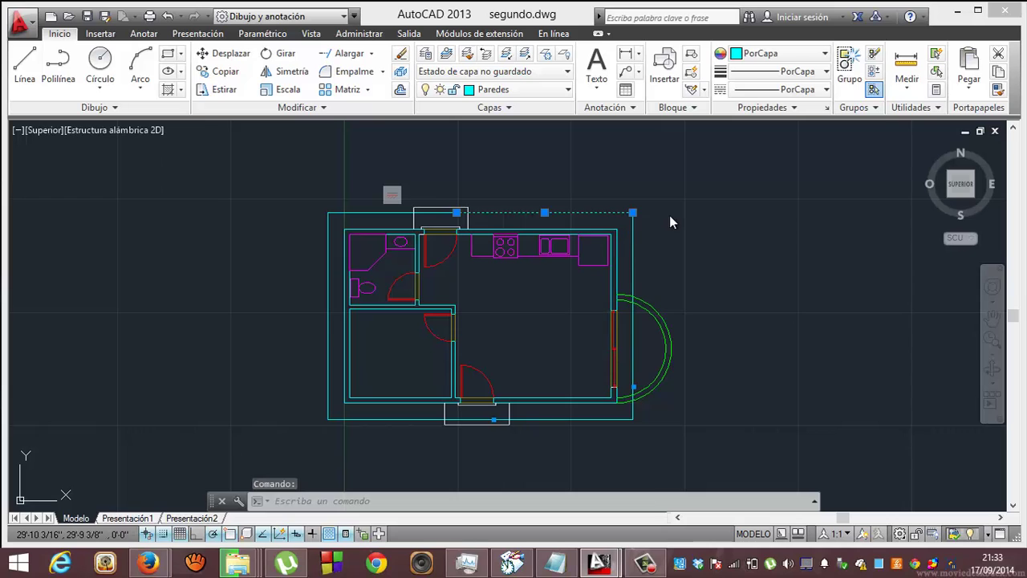
Select all the outer outline lines around the house.
key("Escape")
left_click(616, 213)
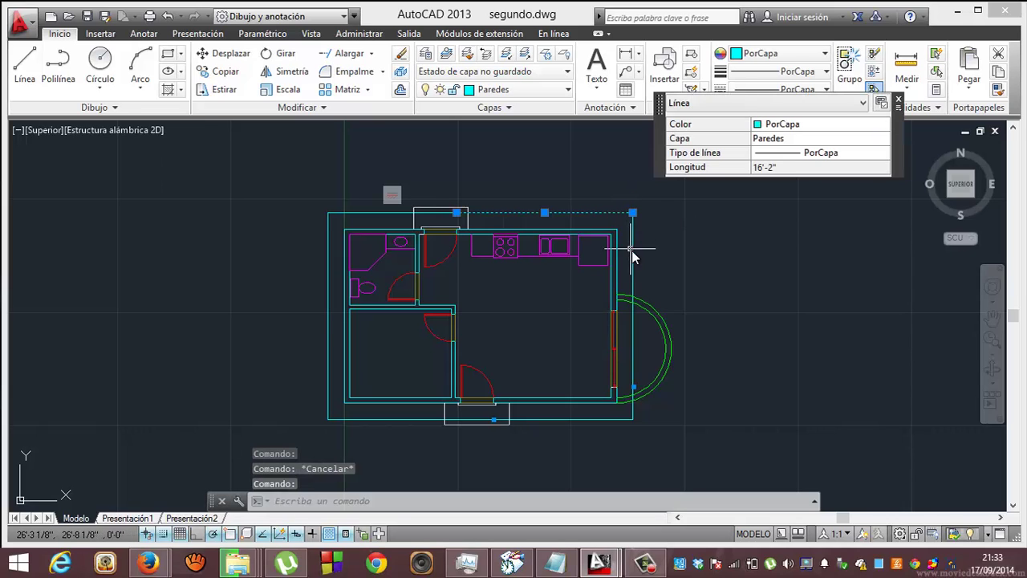
left_click(632, 358)
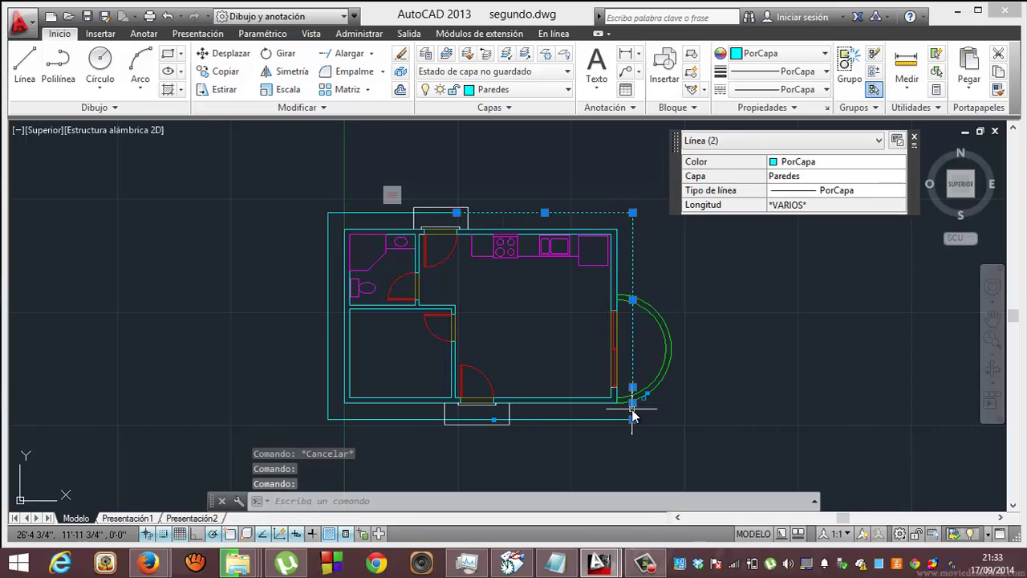
left_click(610, 418)
left_click(586, 421)
left_click(454, 427)
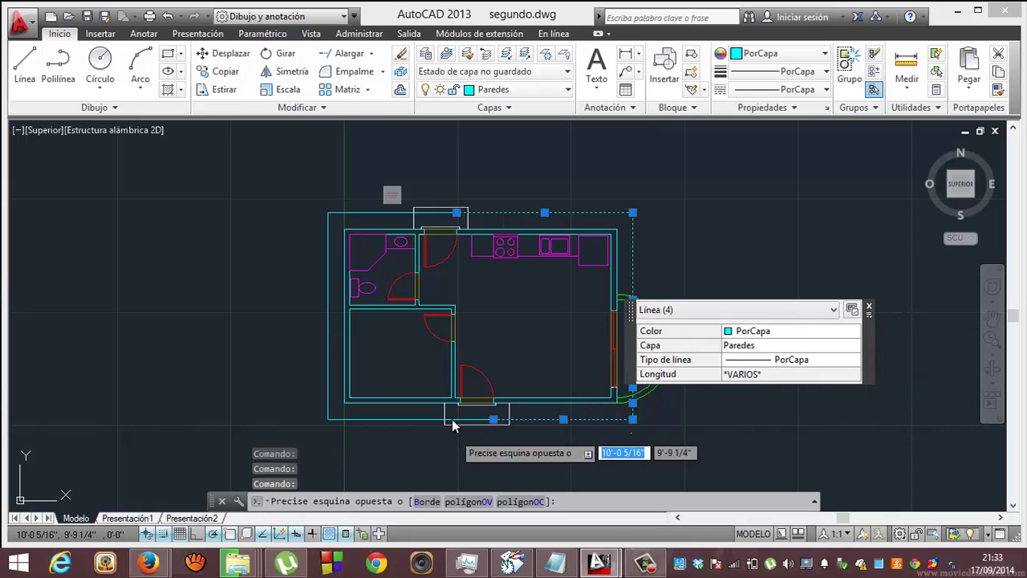
left_click(455, 428)
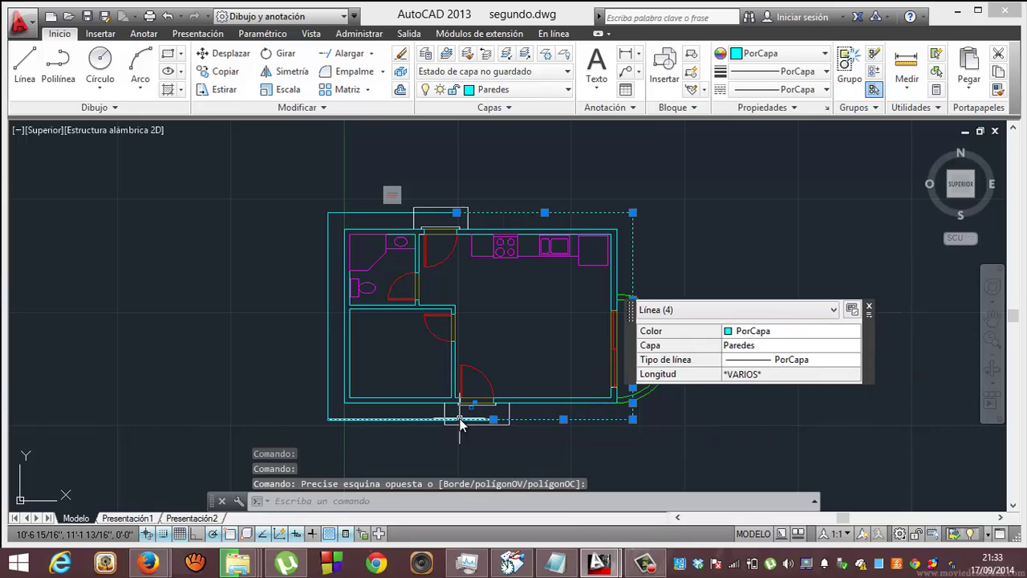
left_click(327, 376)
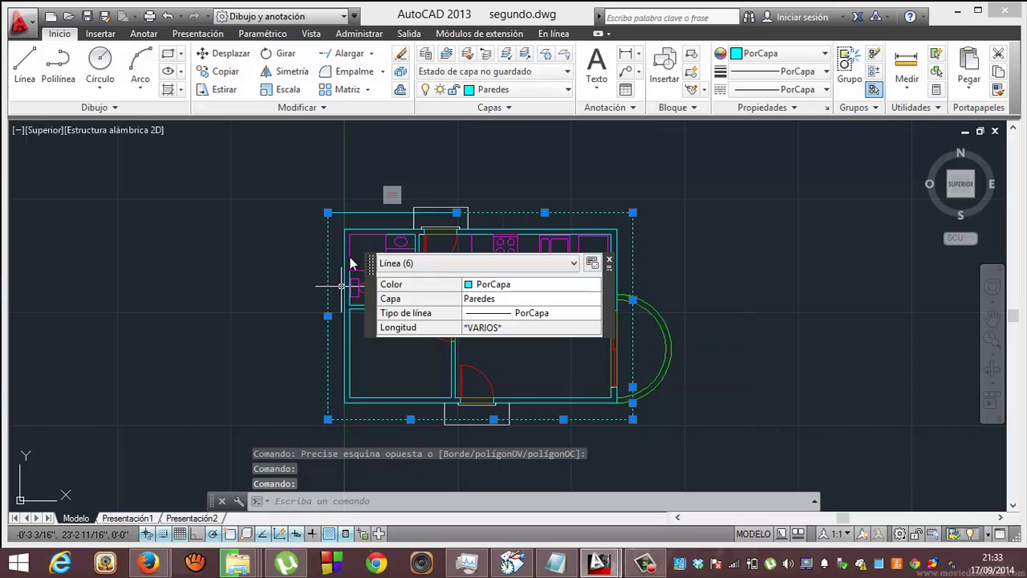
left_click(380, 214)
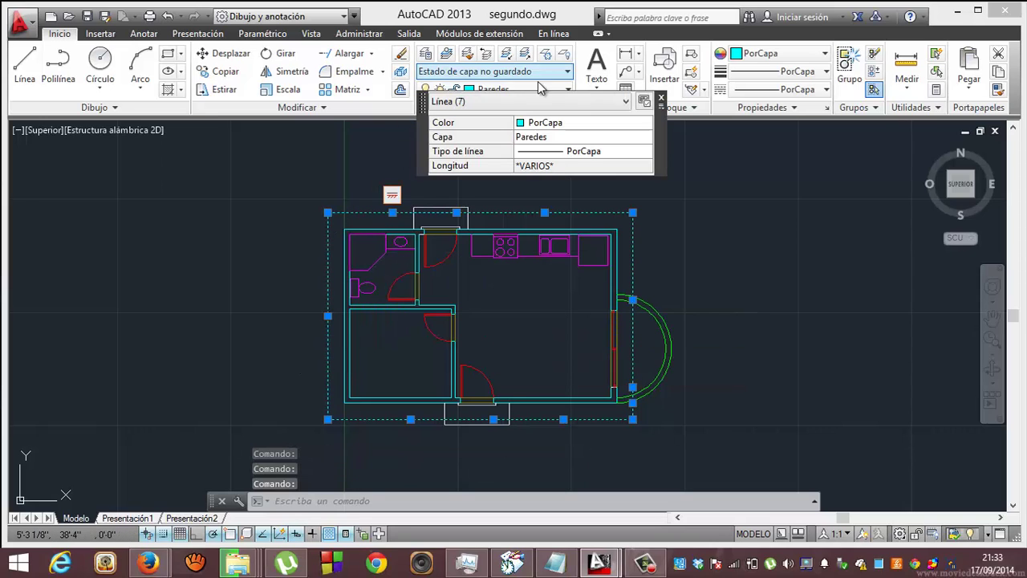
Move the selected outline lines onto the Tejado layer so they display blue dashed.
left_click(561, 90)
left_click(560, 92)
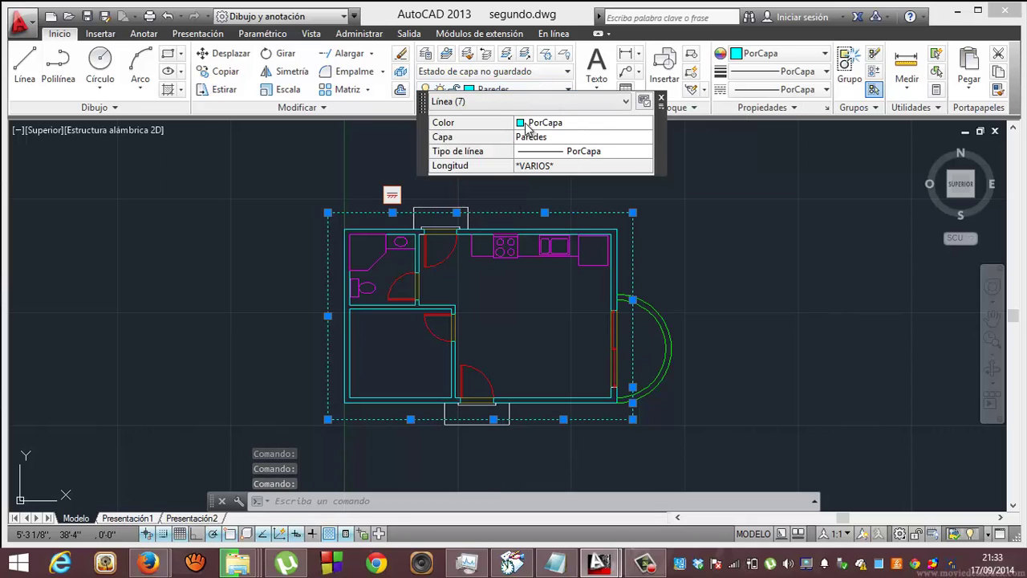
left_click(560, 92)
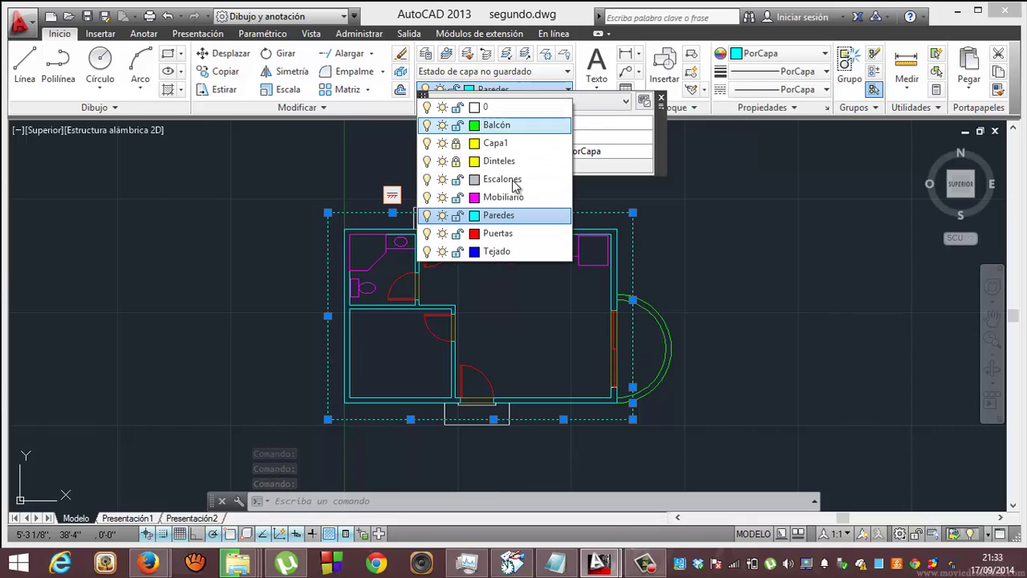
left_click(497, 251)
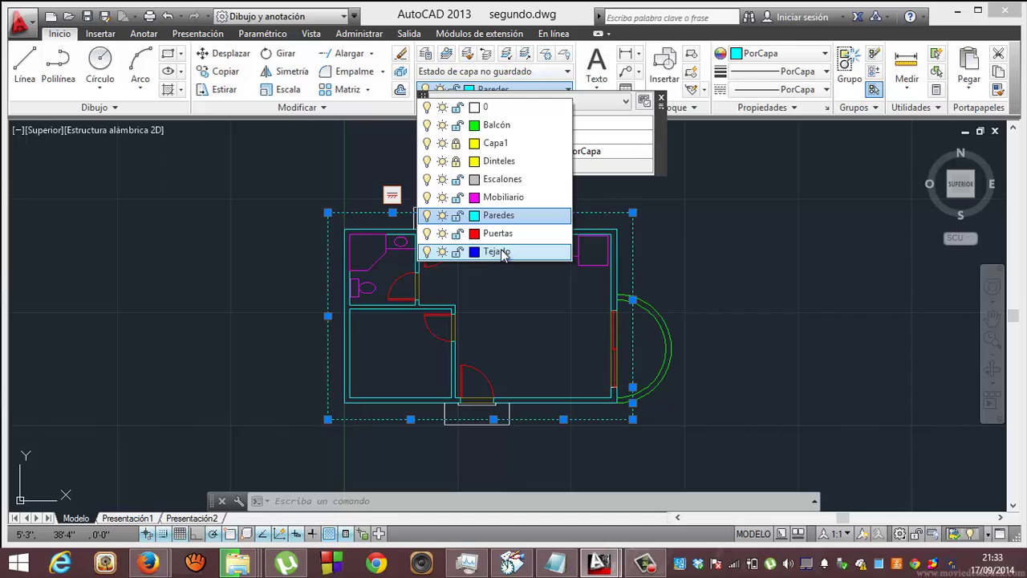
key("Escape")
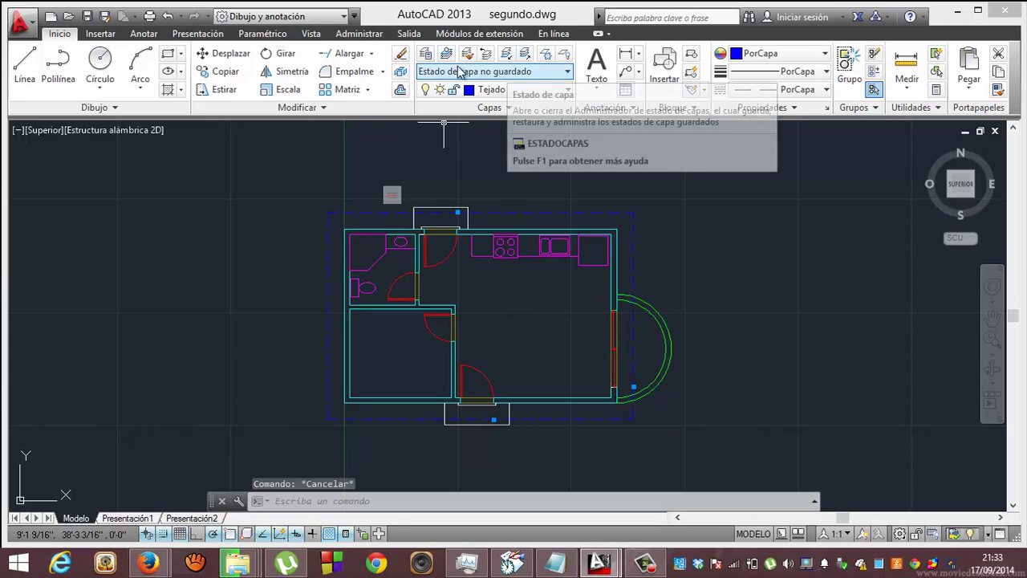
left_click(426, 54)
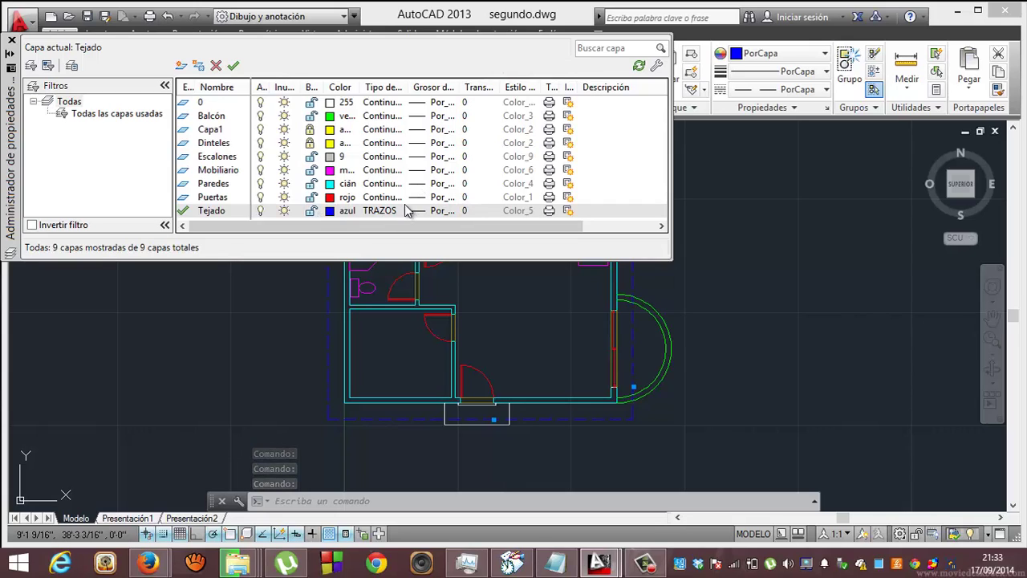
left_click(12, 41)
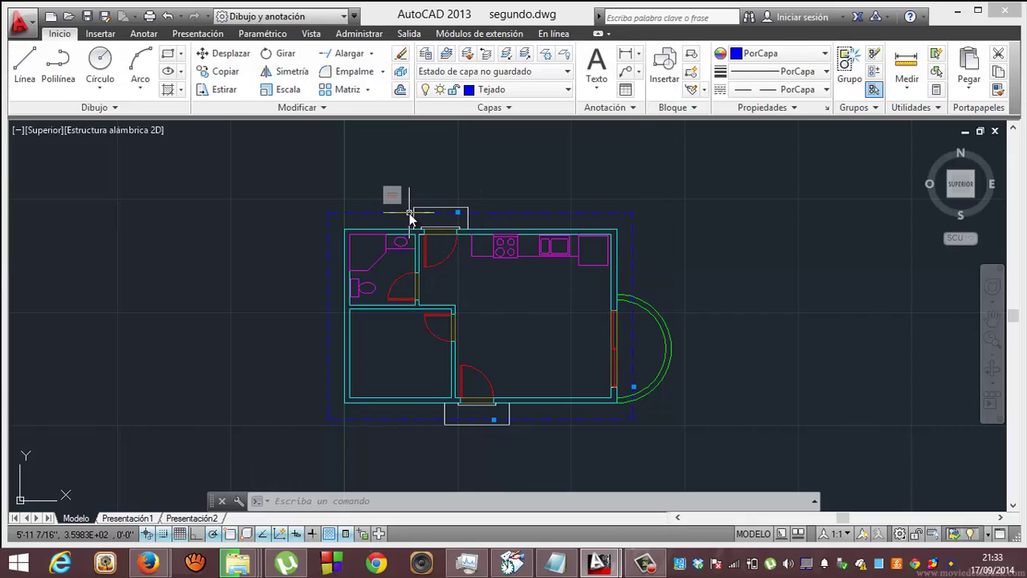
key("Escape")
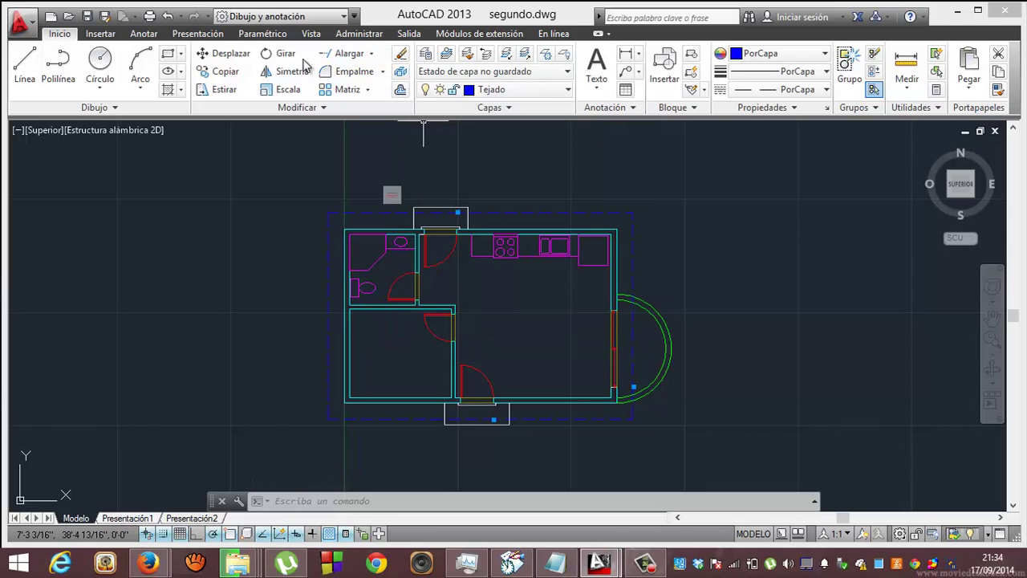
left_click(411, 214)
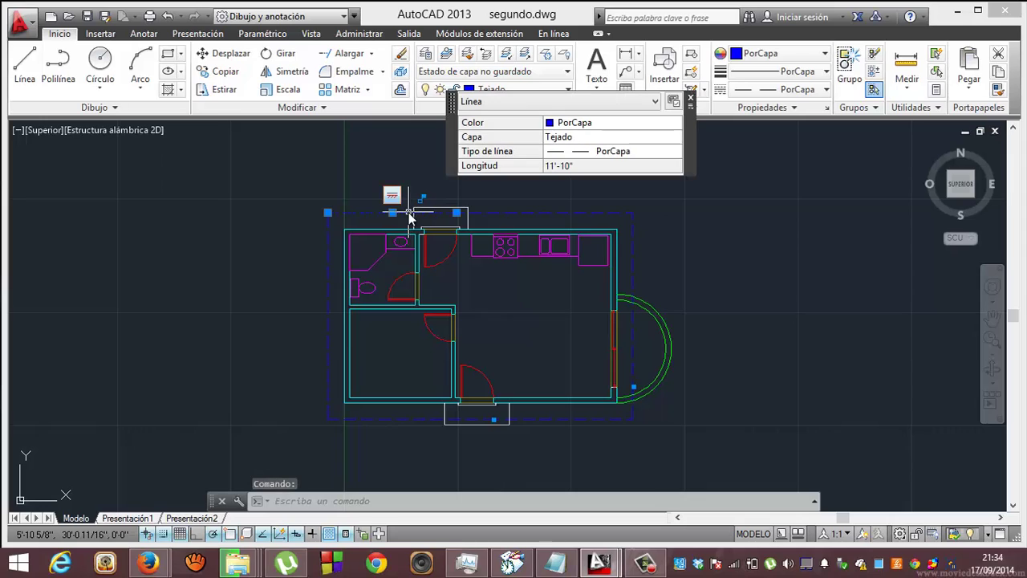
left_click(477, 215)
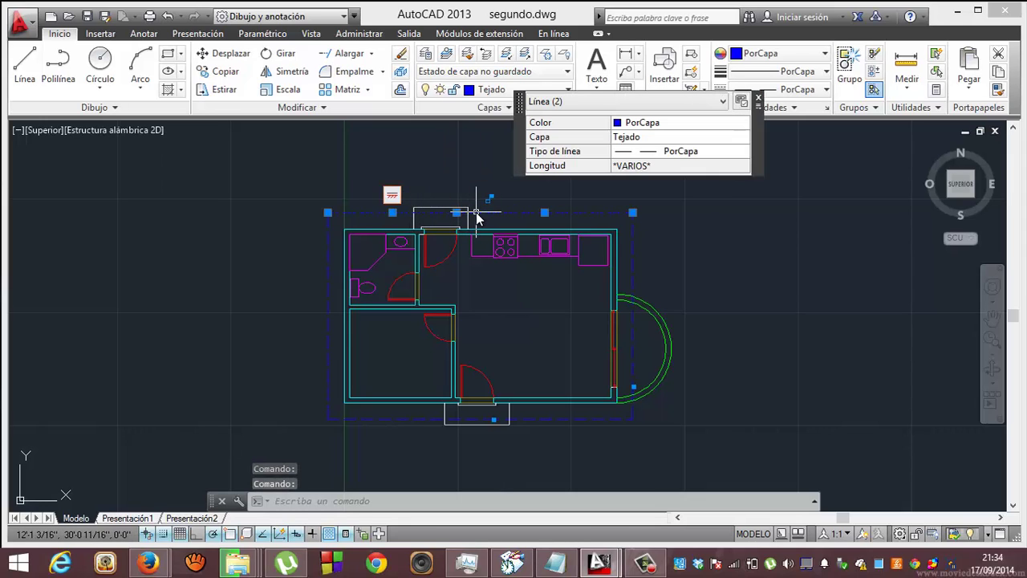
right_click(476, 215)
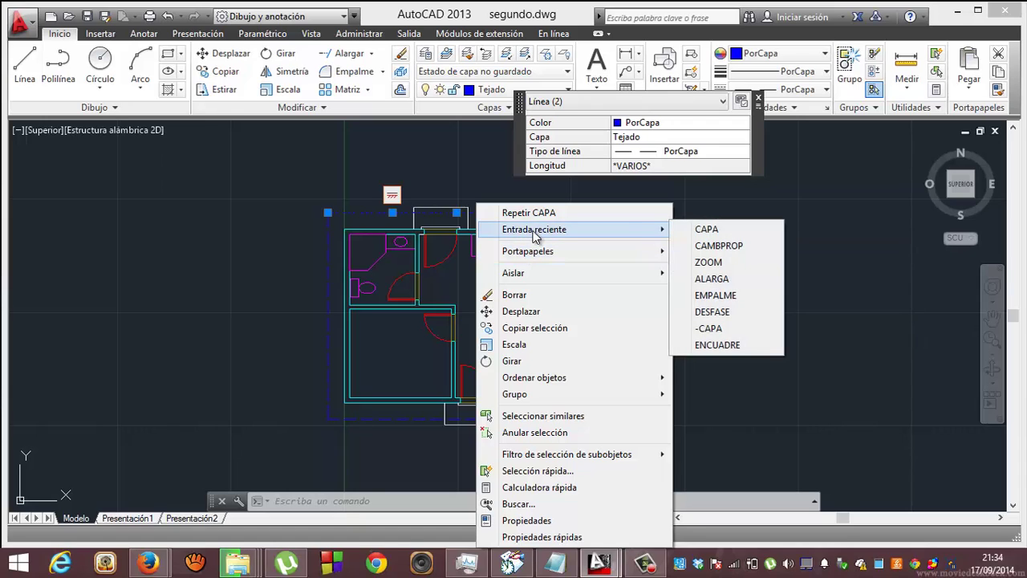
mouse_move(527, 251)
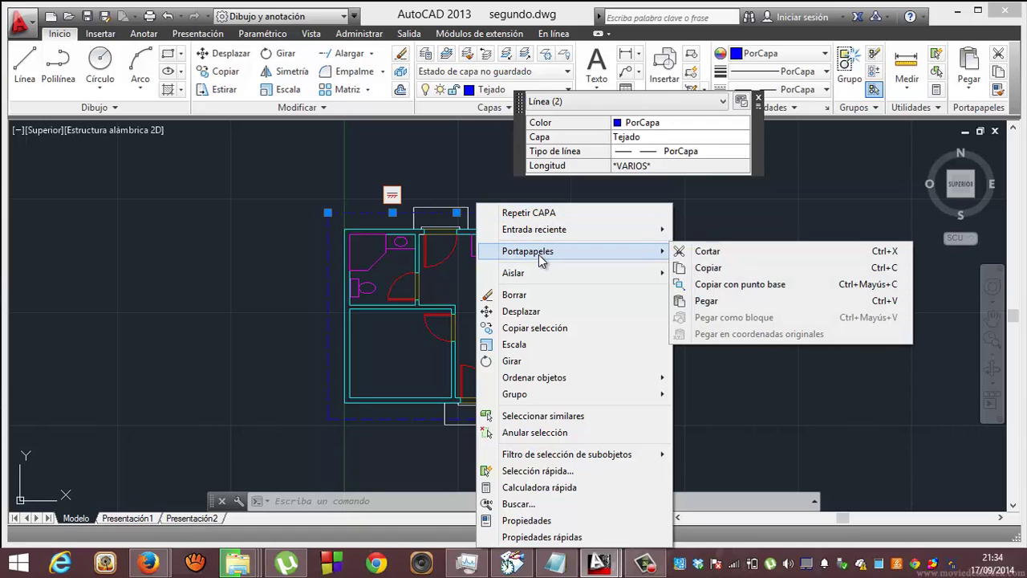
key("Escape")
key("Escape")
key("Escape")
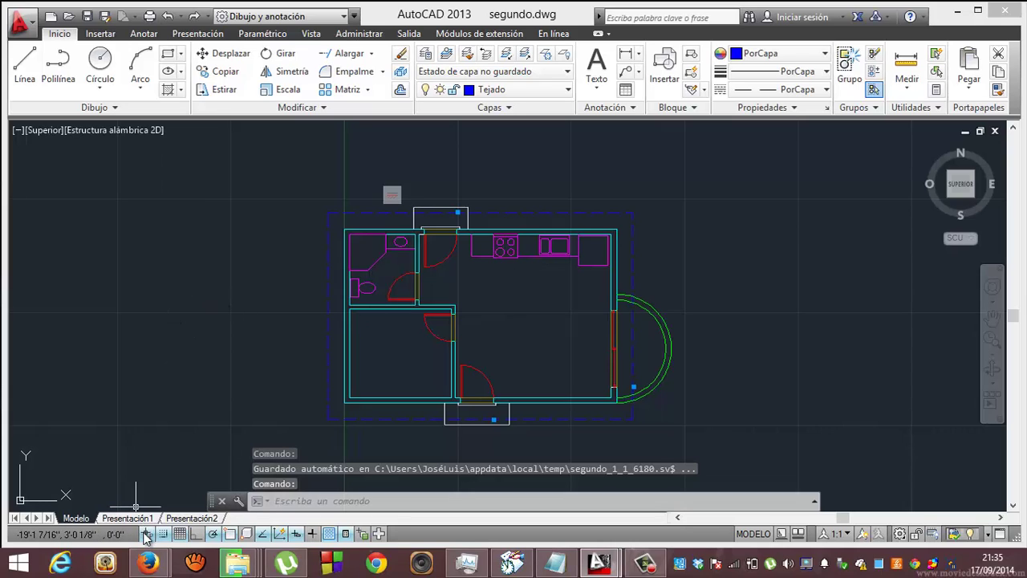
Set the polar tracking increment angle to 45° in the REFENT drafting settings.
type("ref")
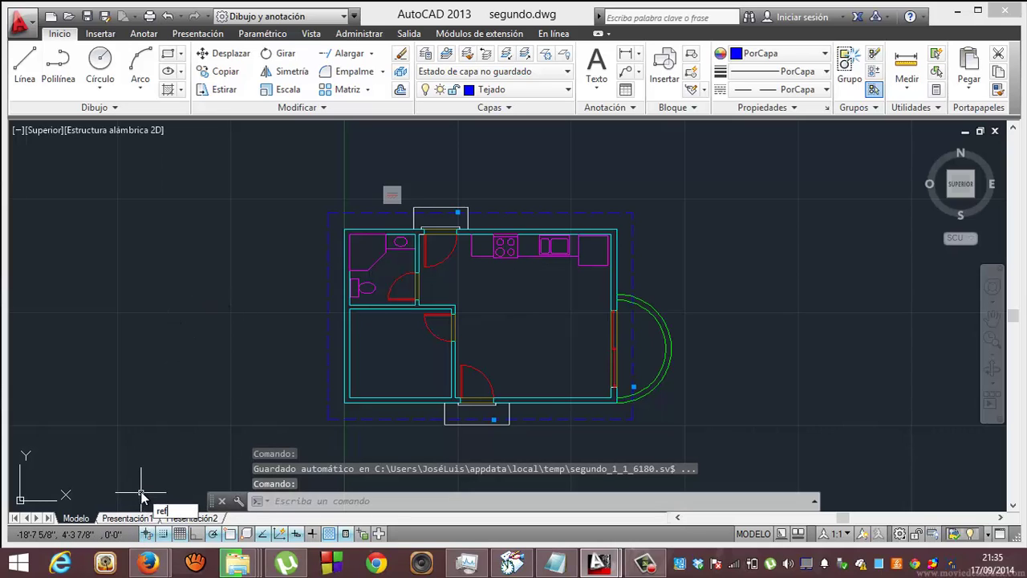
key("Return")
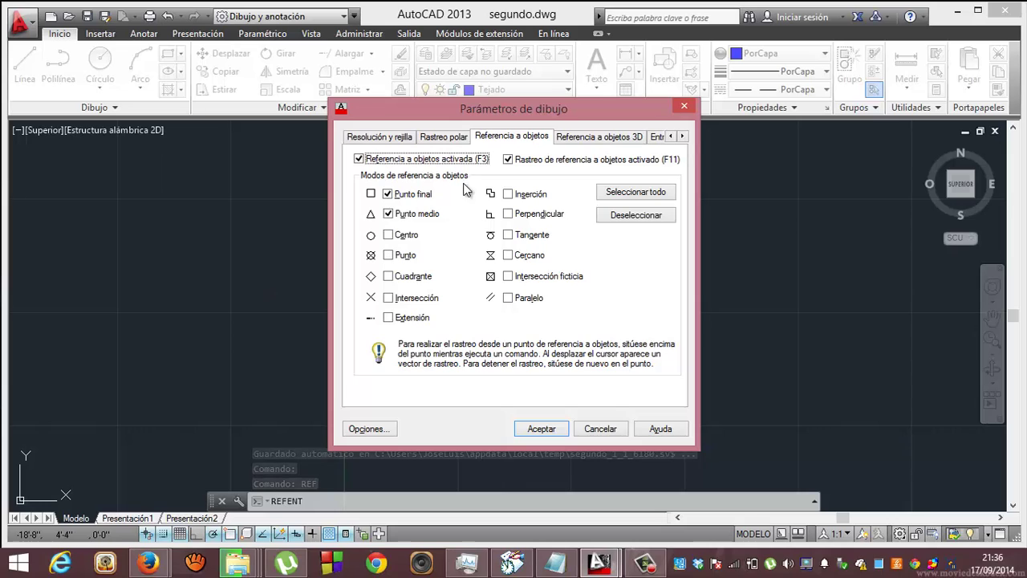
left_click(444, 137)
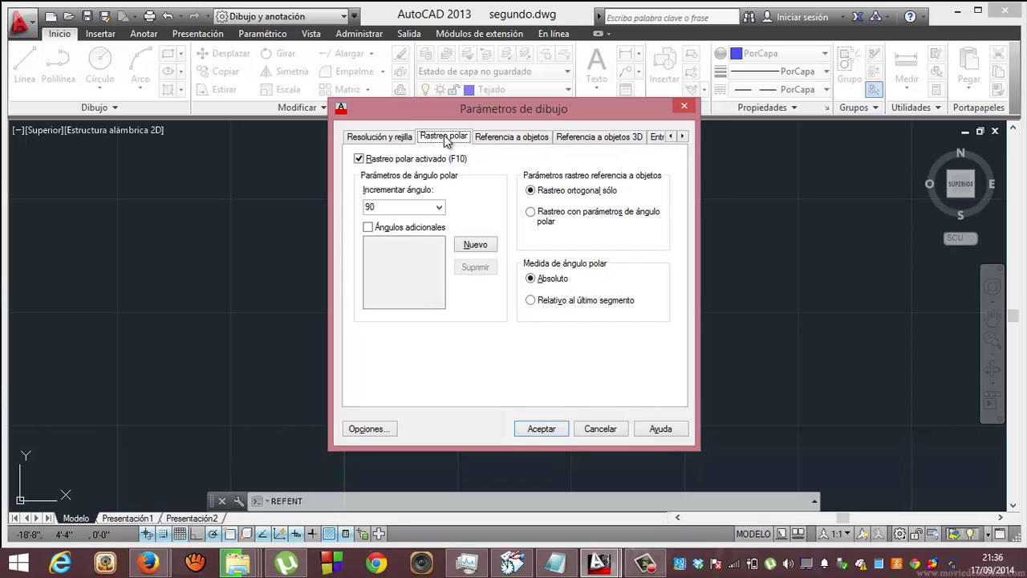
left_click(438, 209)
left_click(409, 230)
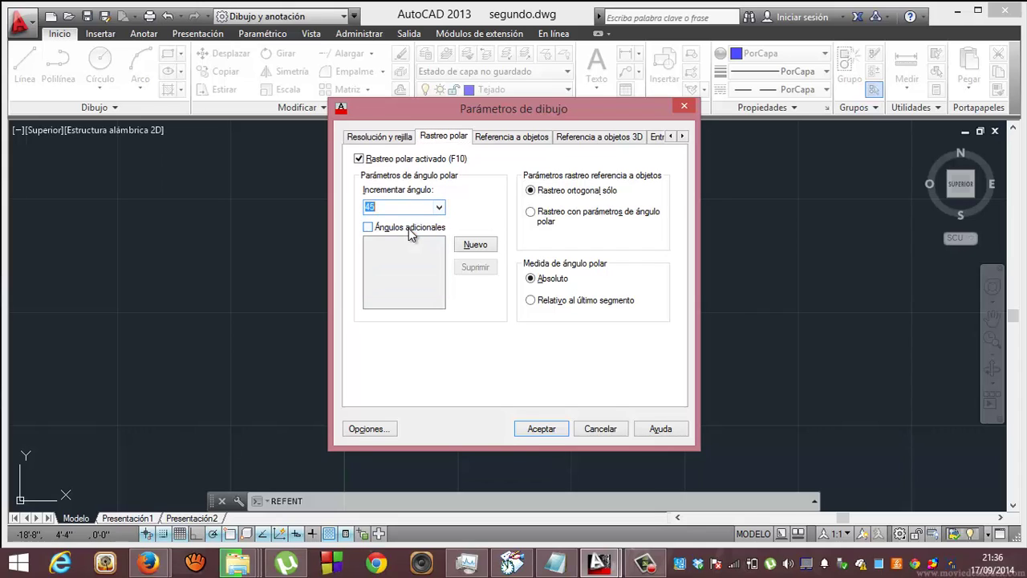
left_click(541, 428)
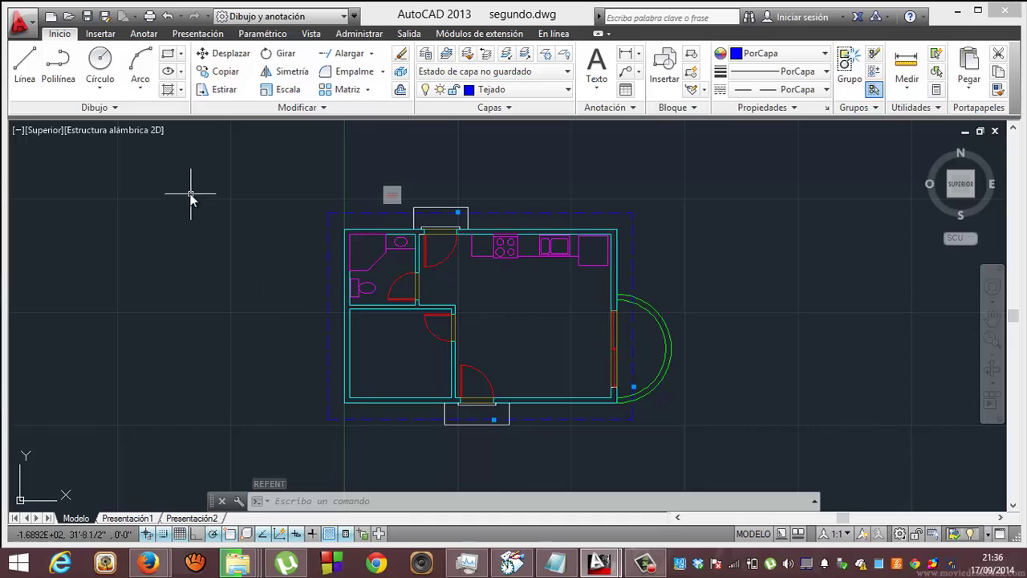
Draw a 15' hip line at 45° from the roof outline's bottom-left corner.
left_click(25, 68)
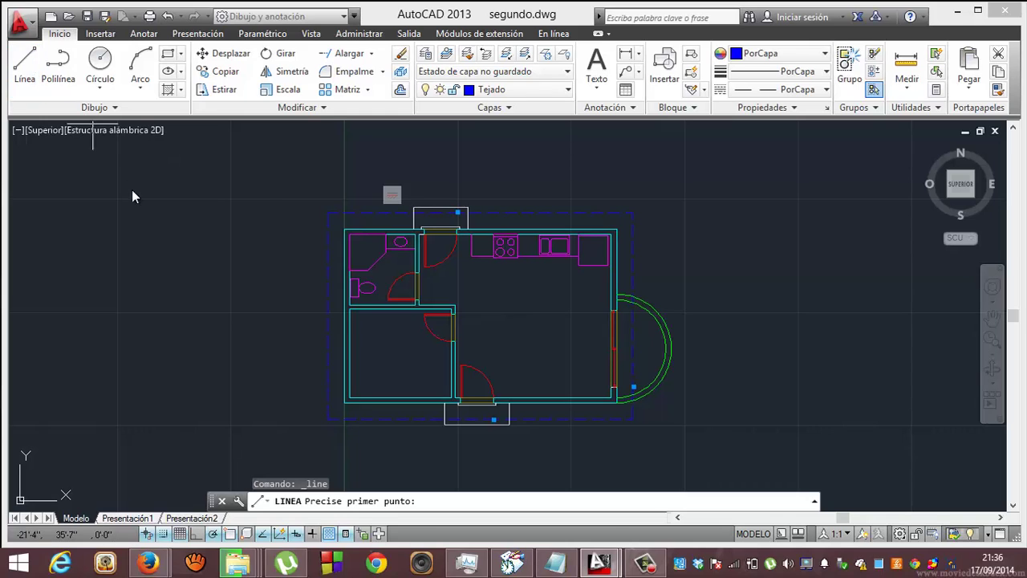
left_click(329, 418)
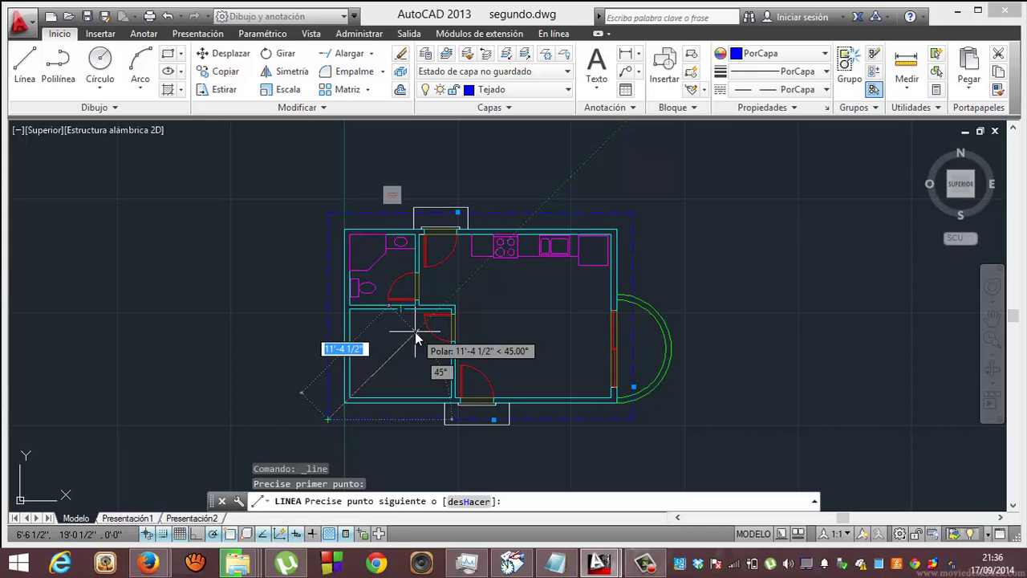
type("15")
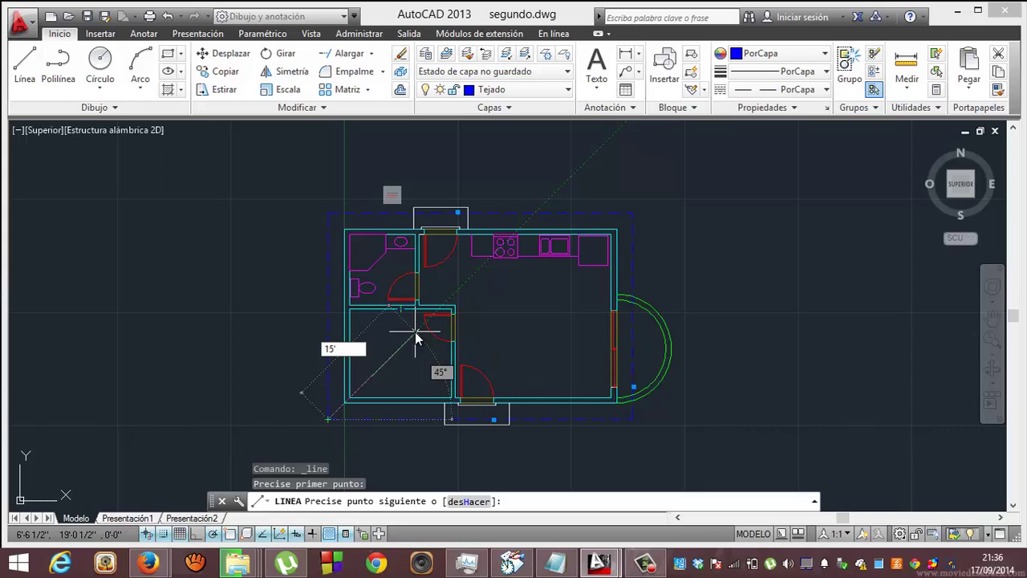
key("Return")
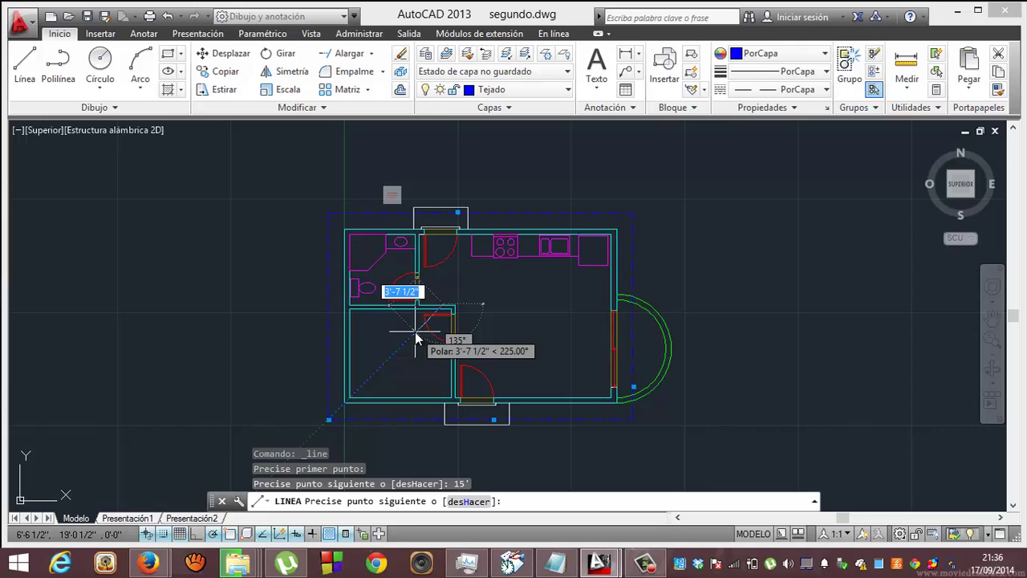
key("Return")
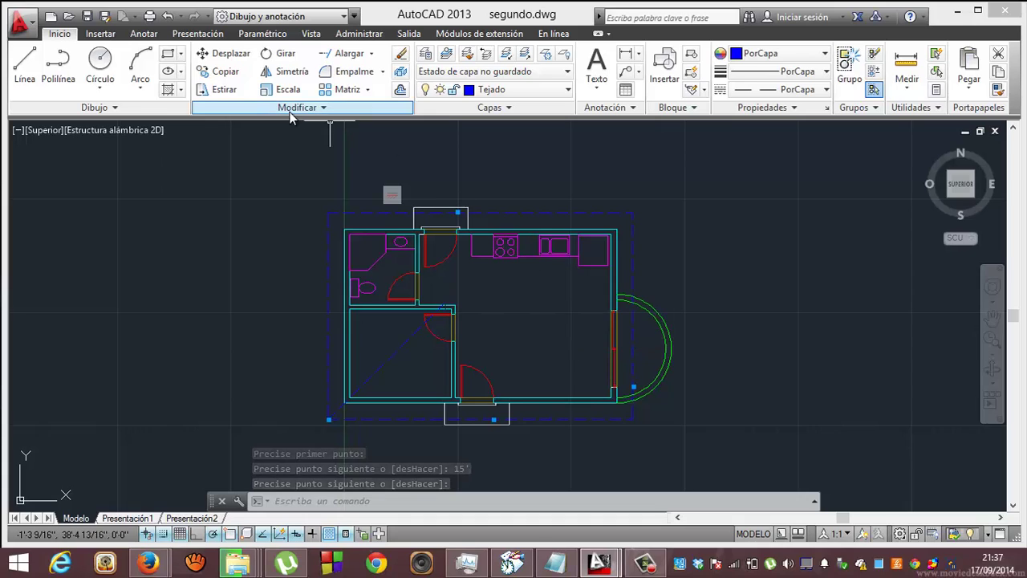
left_click(24, 64)
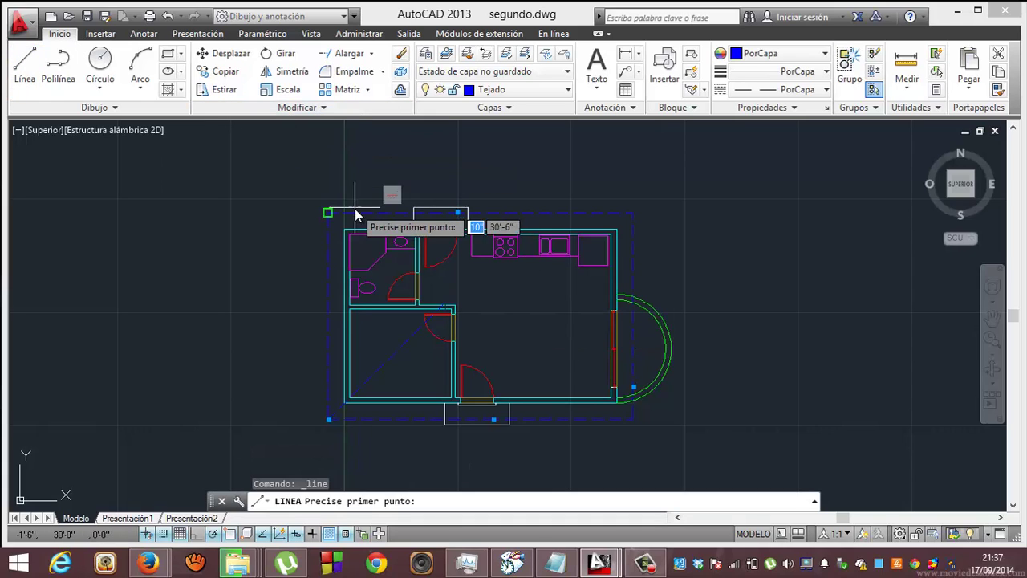
Draw a 15' hip line at 45° from the roof outline's top-left corner.
left_click(328, 212)
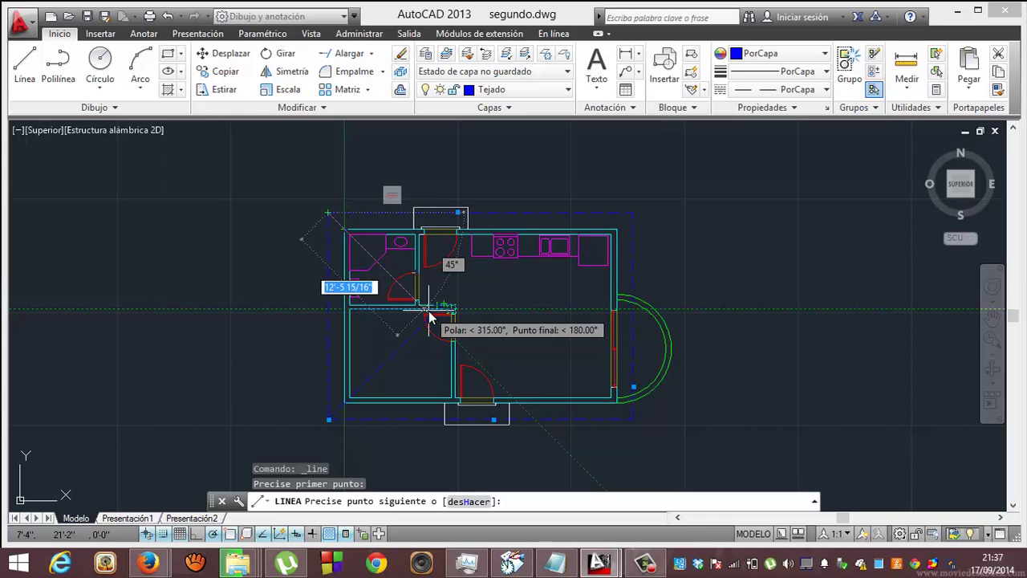
type("15")
key("Return")
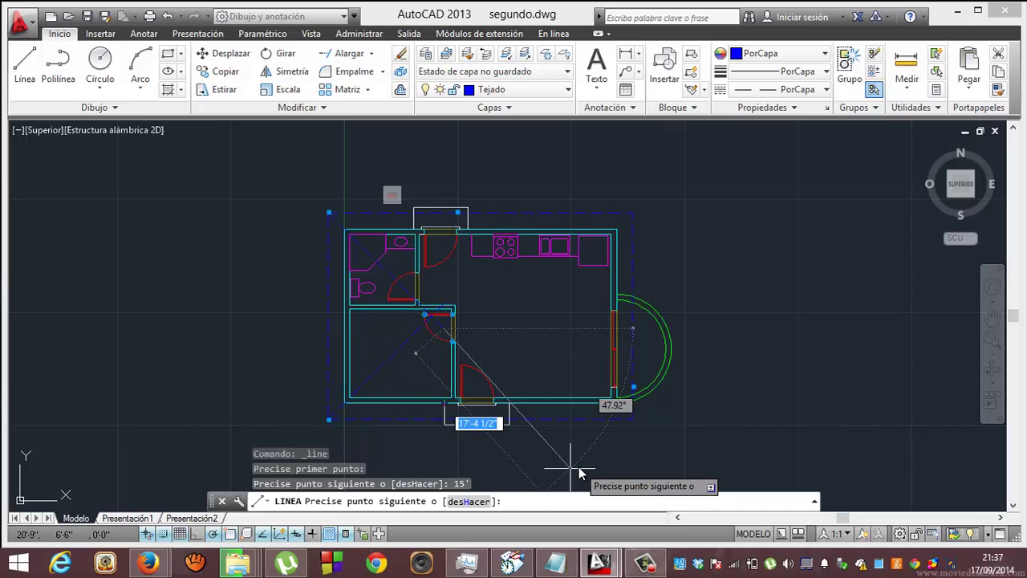
key("Escape")
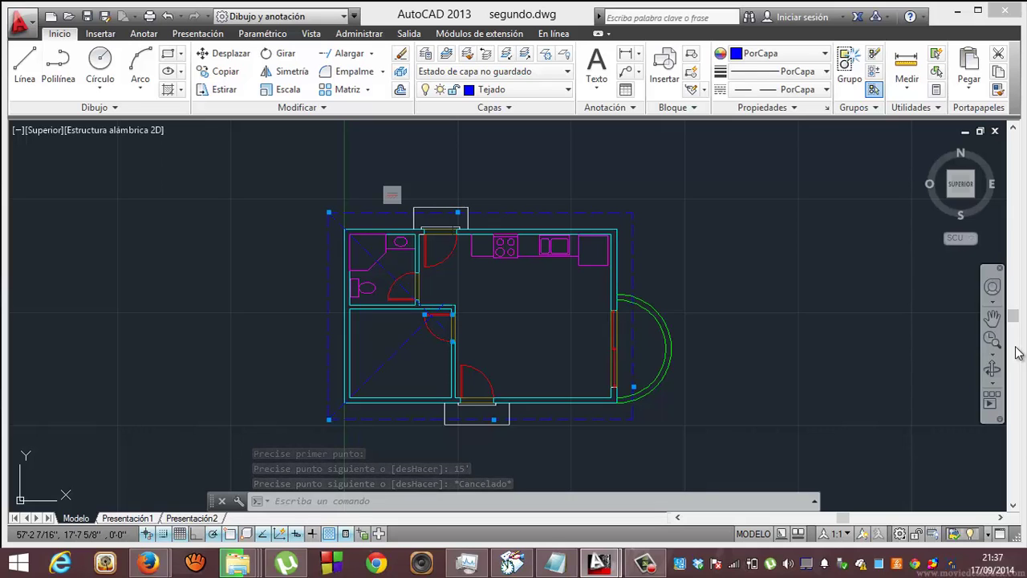
Fillet the two left hip lines at zero radius so they meet in a V near the middle door.
left_click(993, 340)
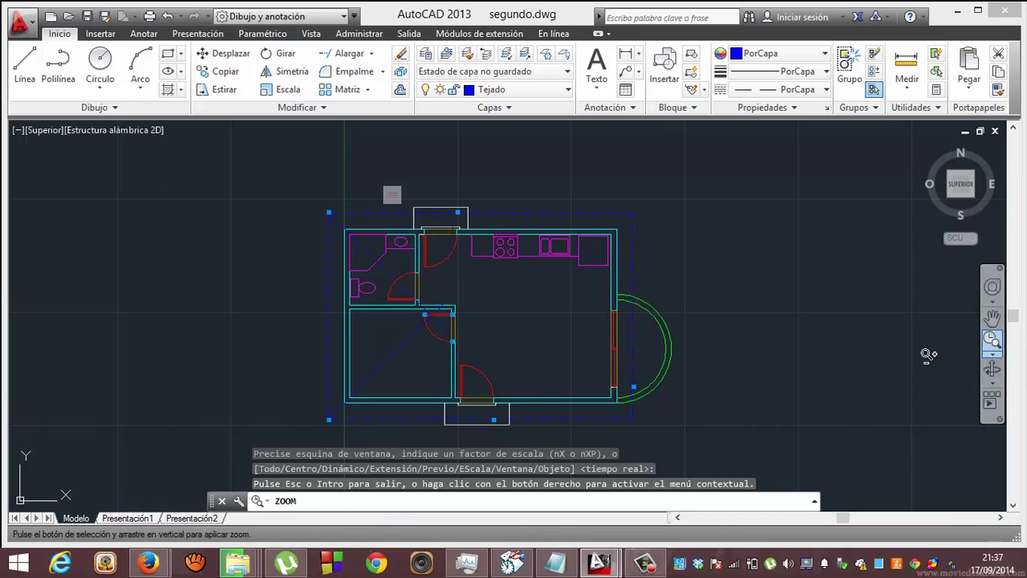
left_click_drag(434, 329, 361, 186)
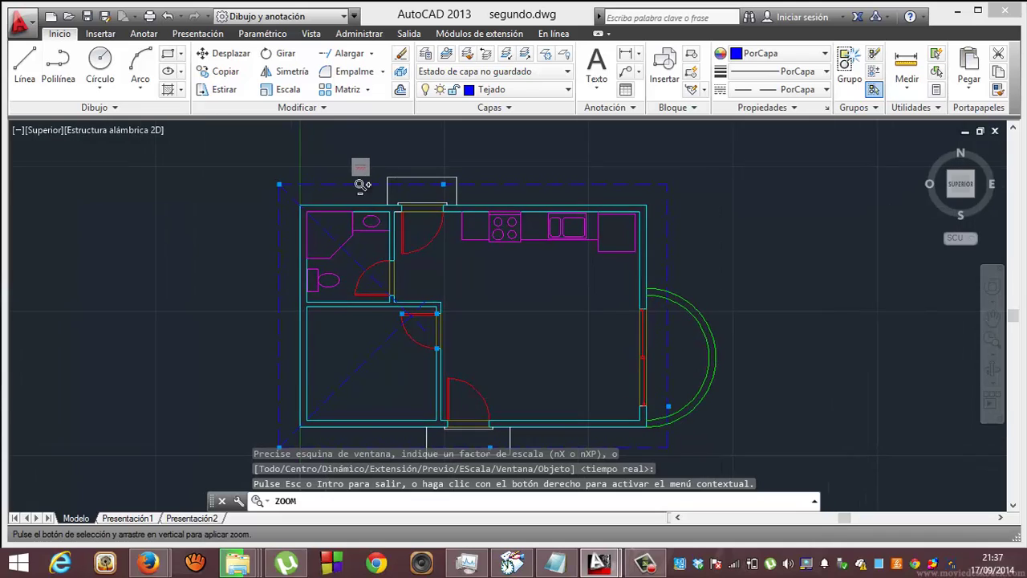
mouse_move(339, 328)
left_mouse_down()
mouse_move(335, 278)
mouse_move(332, 305)
left_mouse_up()
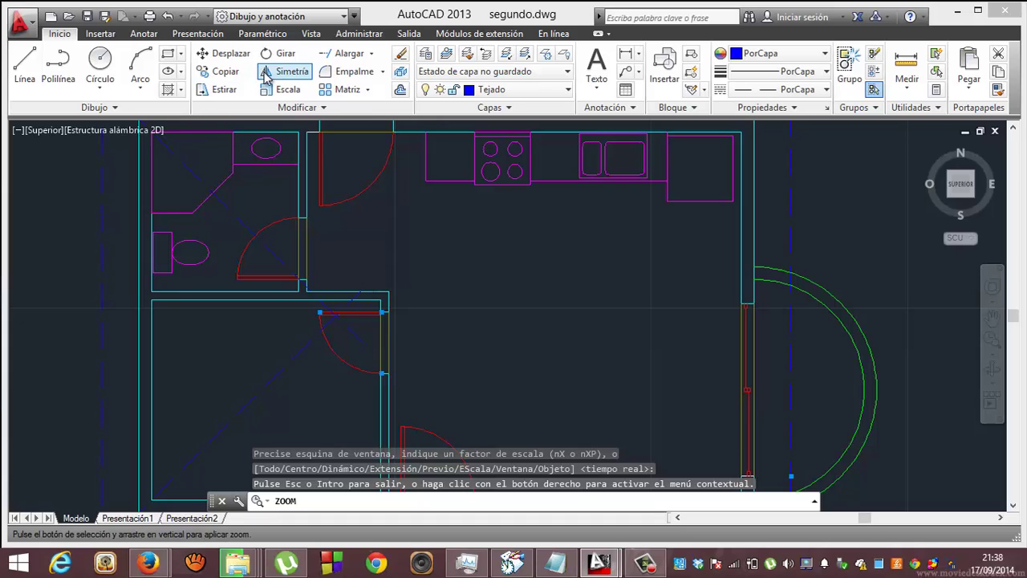
left_click(384, 74)
left_click(365, 99)
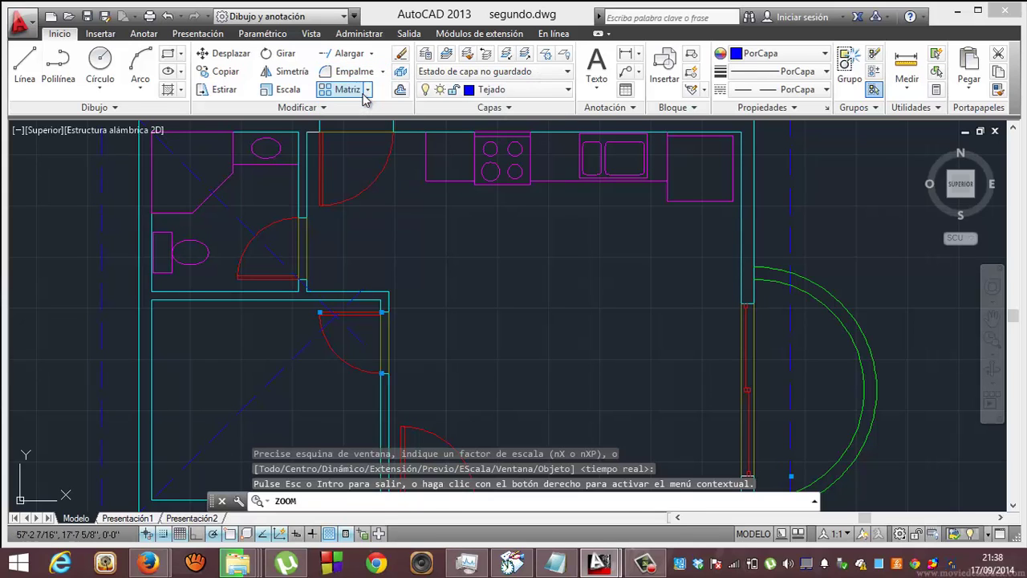
left_click(292, 277)
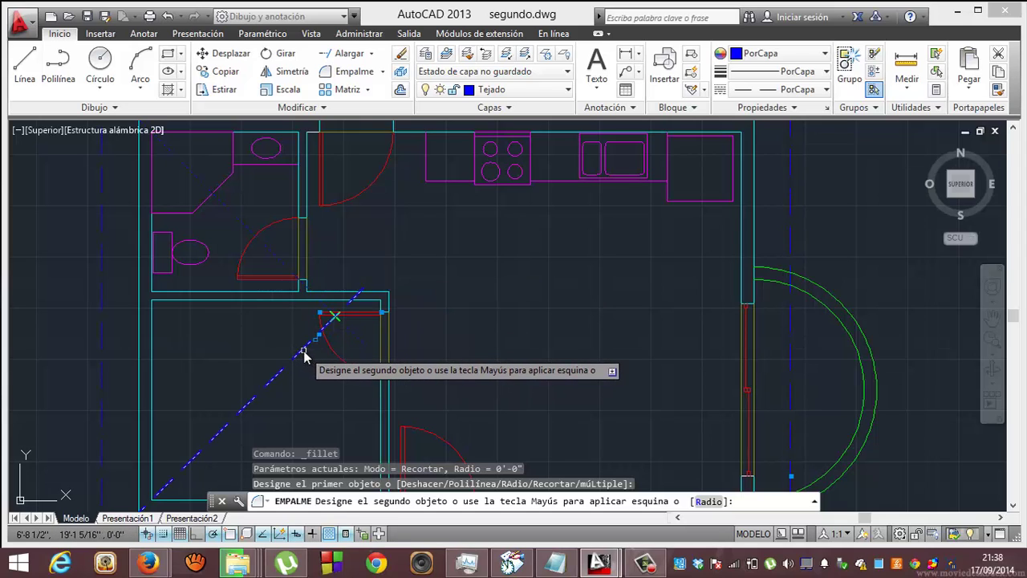
left_click(305, 358)
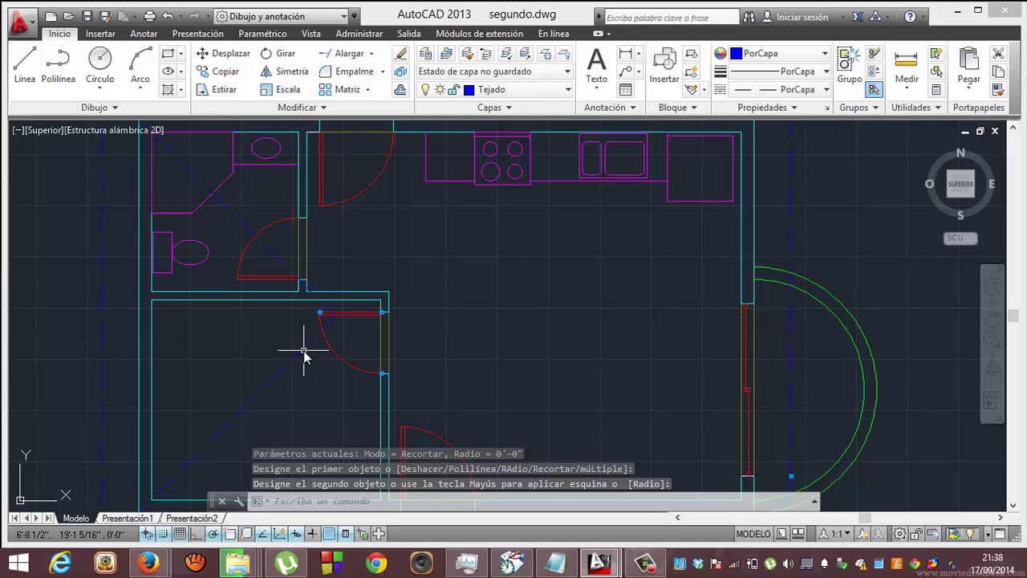
left_click(992, 337)
mouse_move(557, 272)
left_mouse_down()
mouse_move(560, 322)
mouse_move(523, 491)
left_mouse_up()
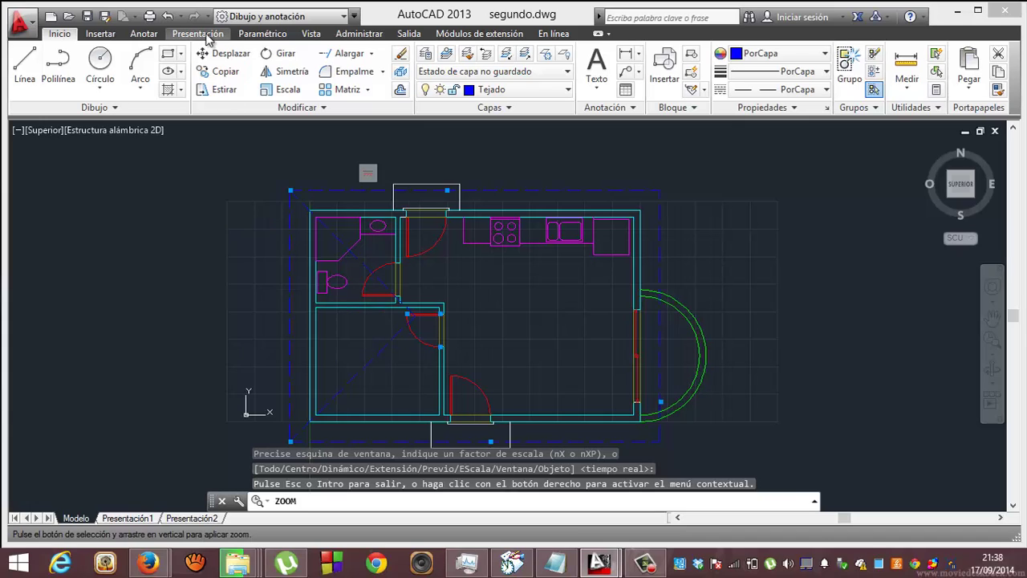
Draw a 15' hip line at 225° from the roof outline's top-right corner with polar tracking.
left_click(34, 69)
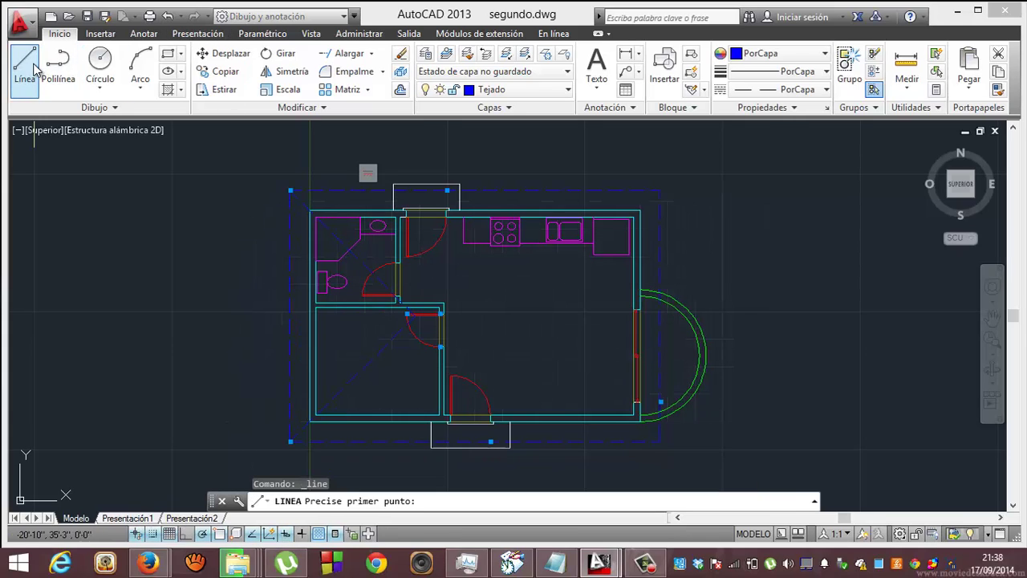
left_click(660, 190)
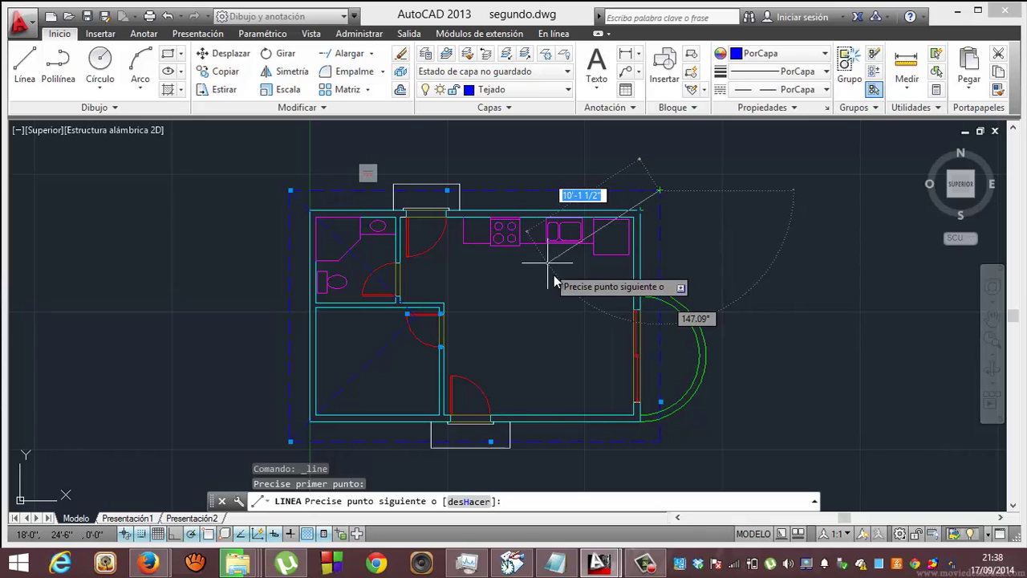
key("F10")
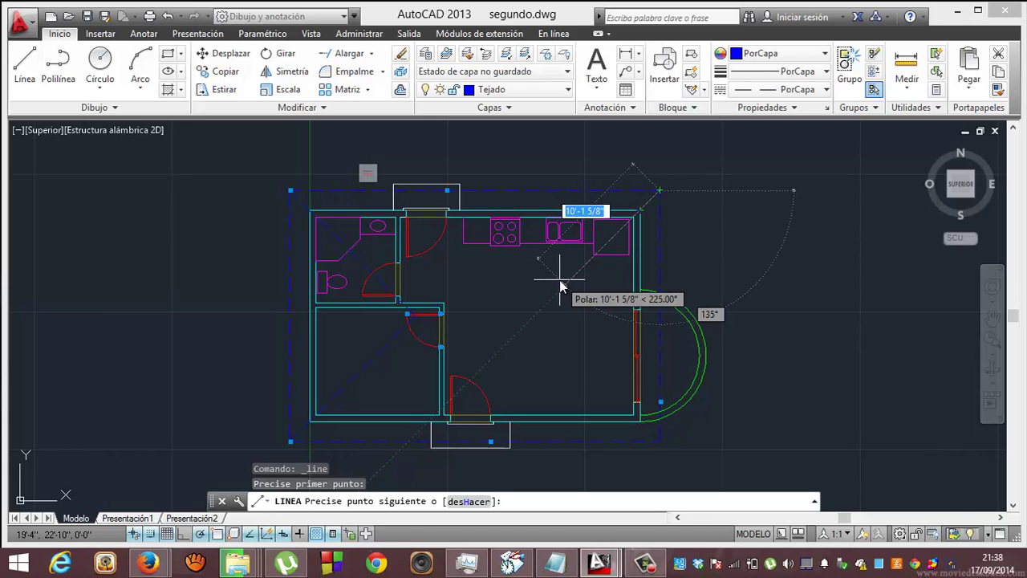
type("1")
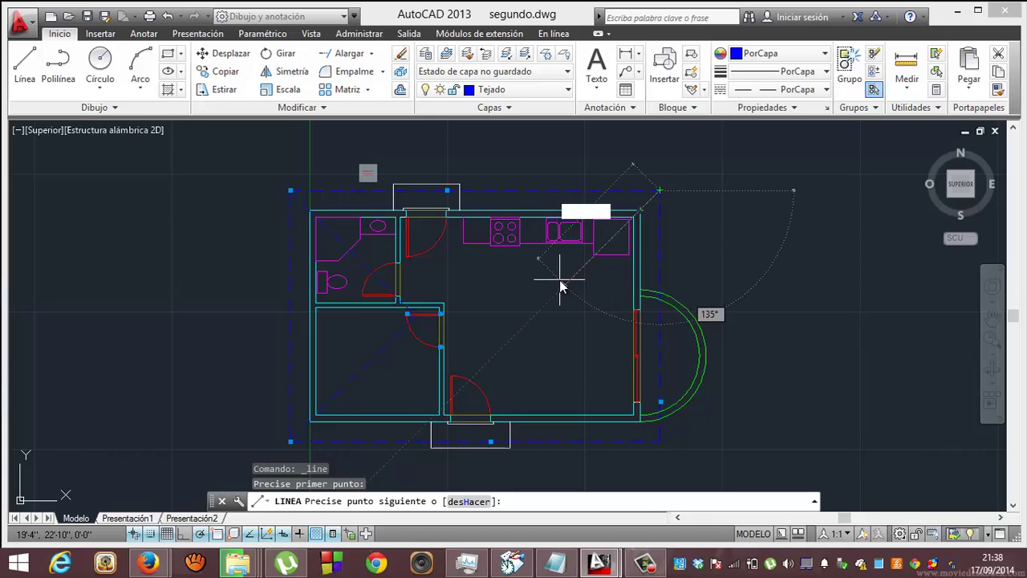
type("5'")
key("Return")
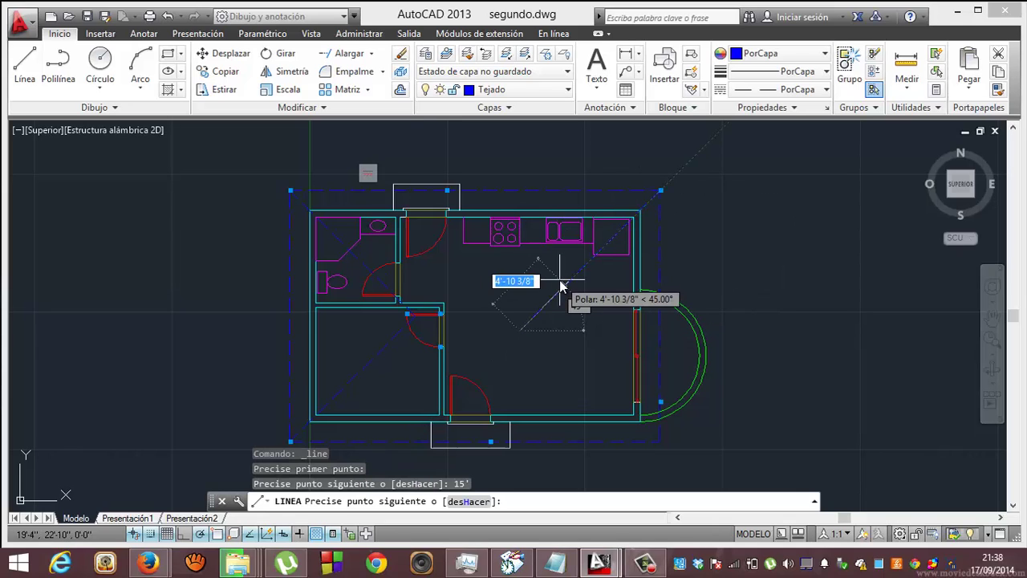
key("Return")
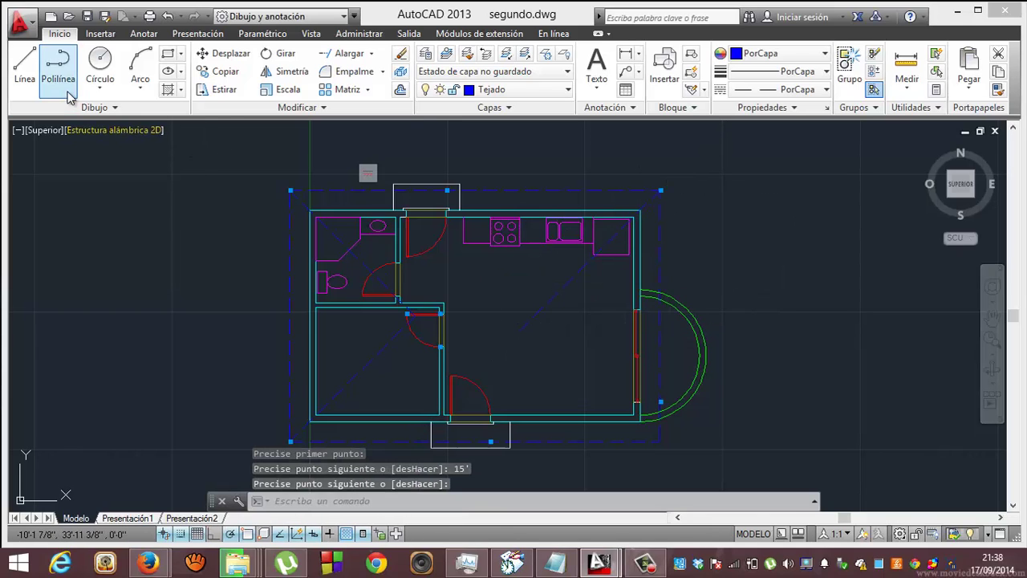
Draw a 15' hip line at 135° from the roof outline's bottom-right corner.
left_click(24, 65)
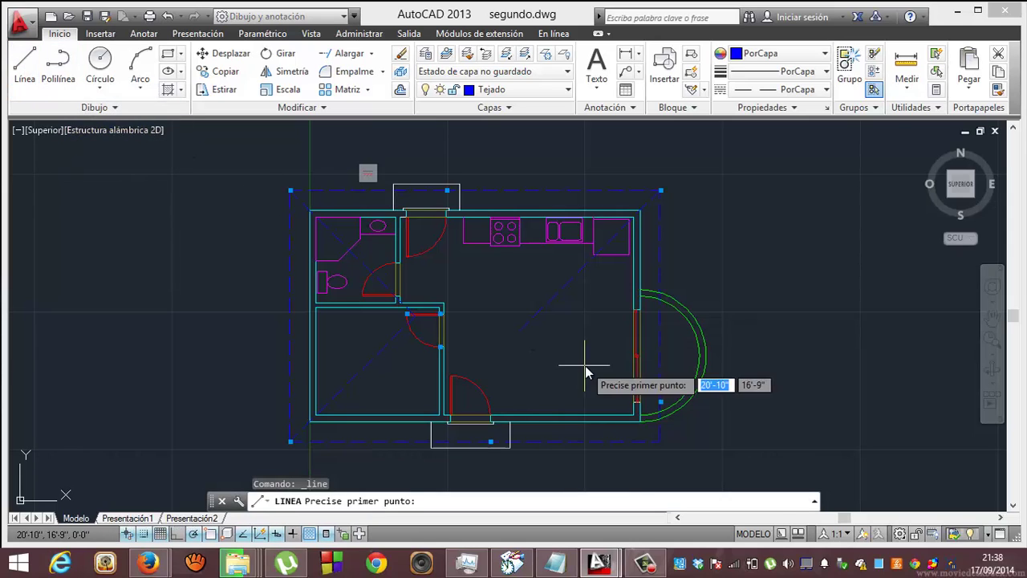
left_click(639, 422)
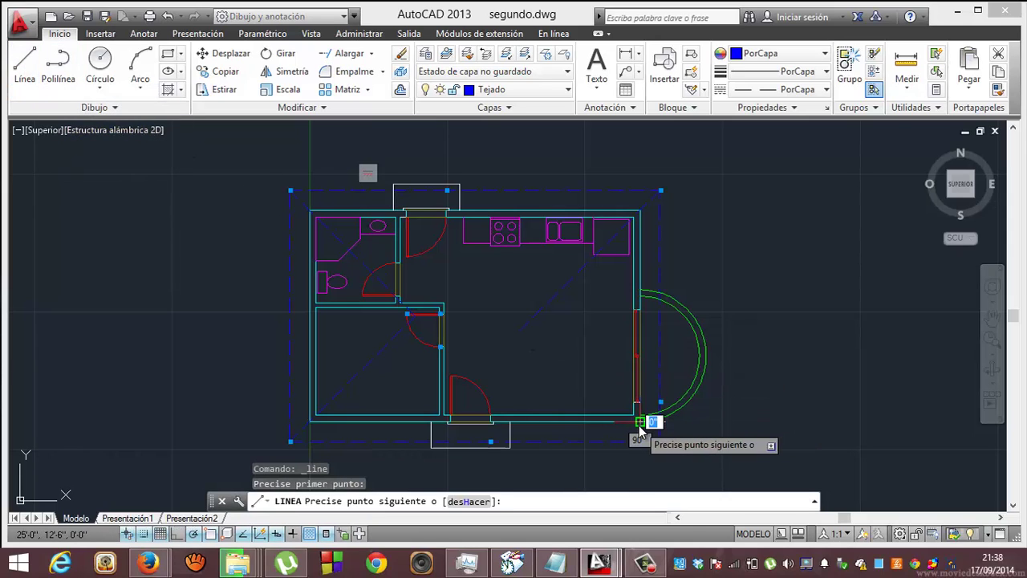
key("Escape")
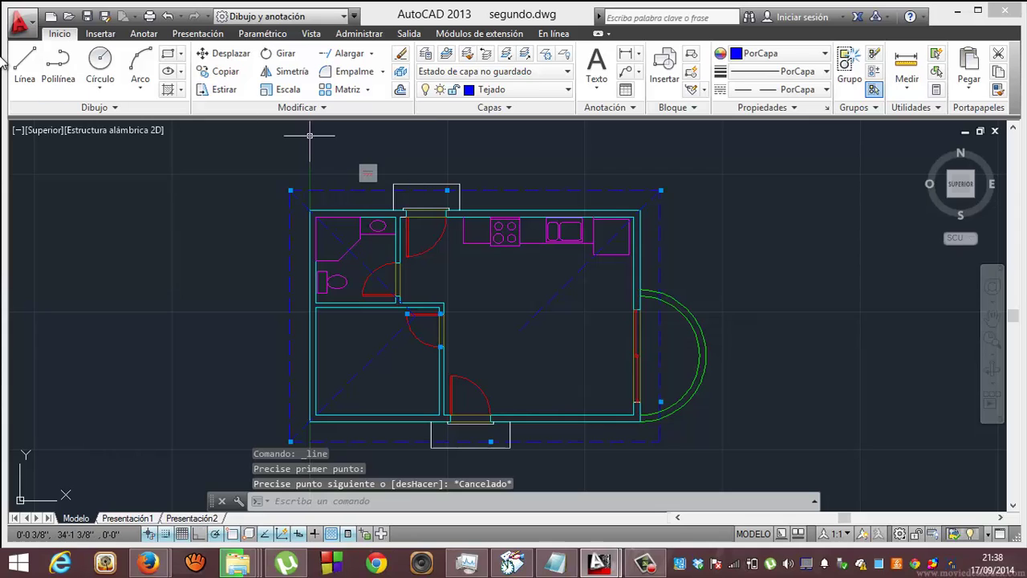
left_click(24, 64)
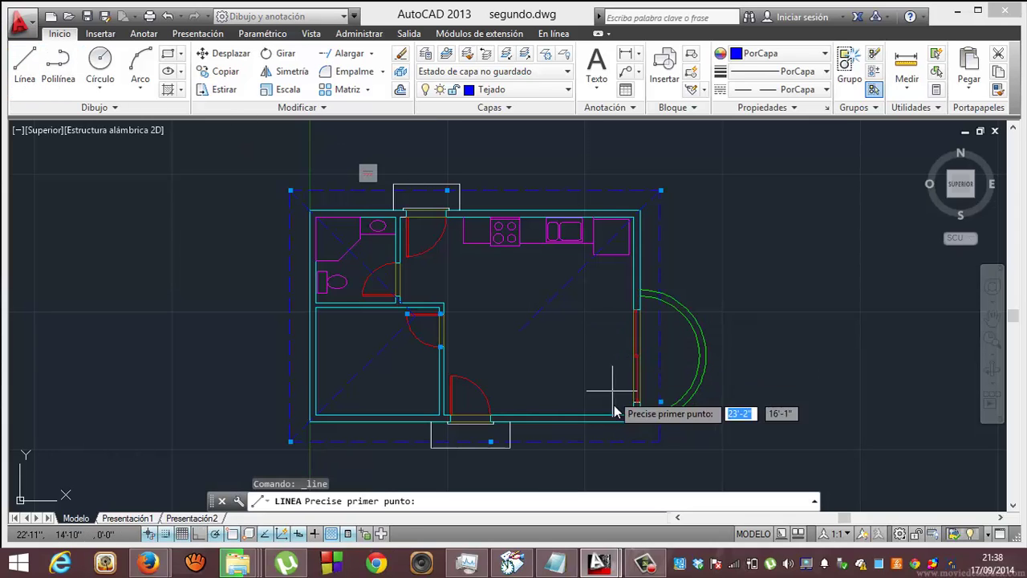
left_click(659, 442)
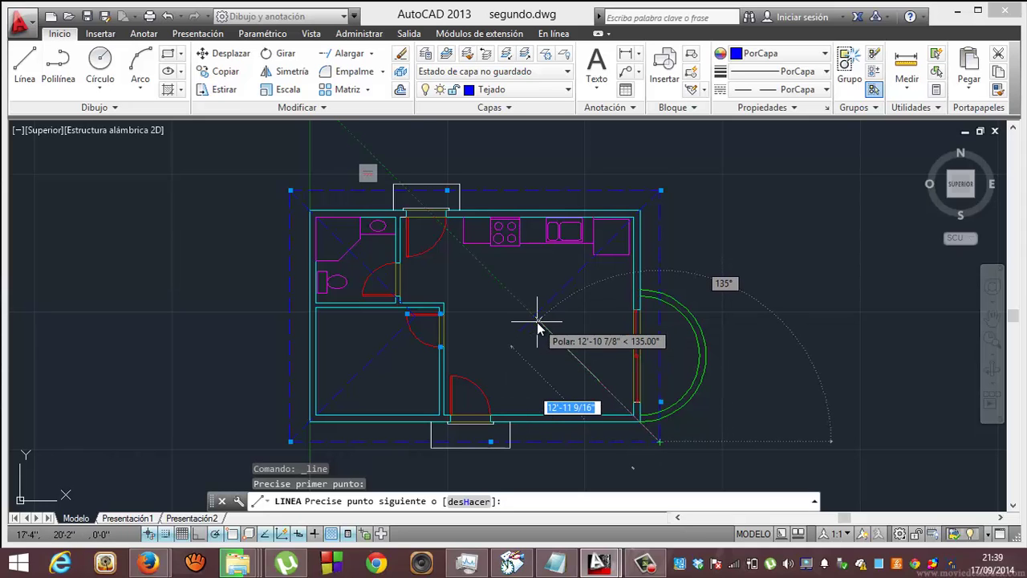
type("1")
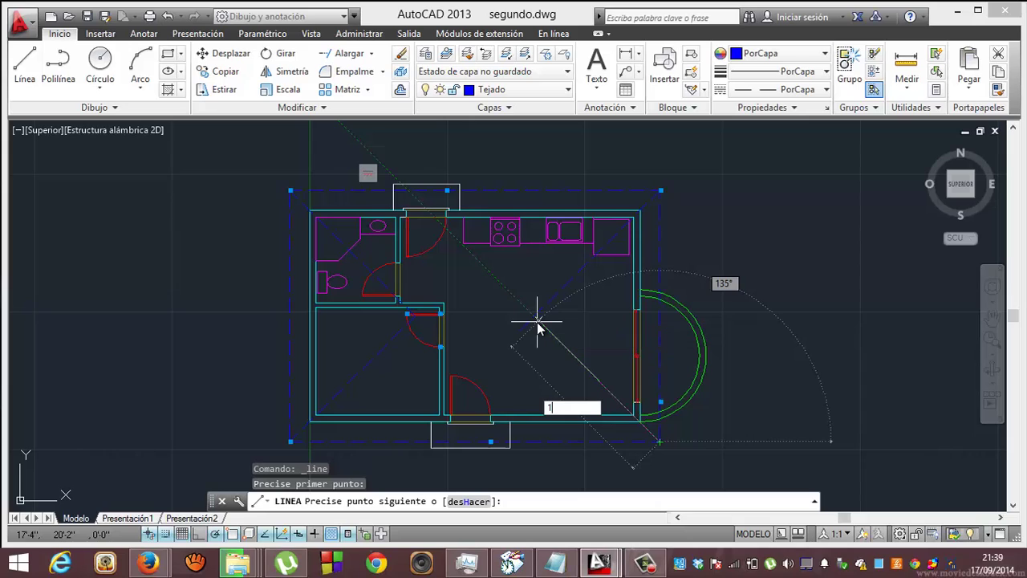
type("5")
key("Return")
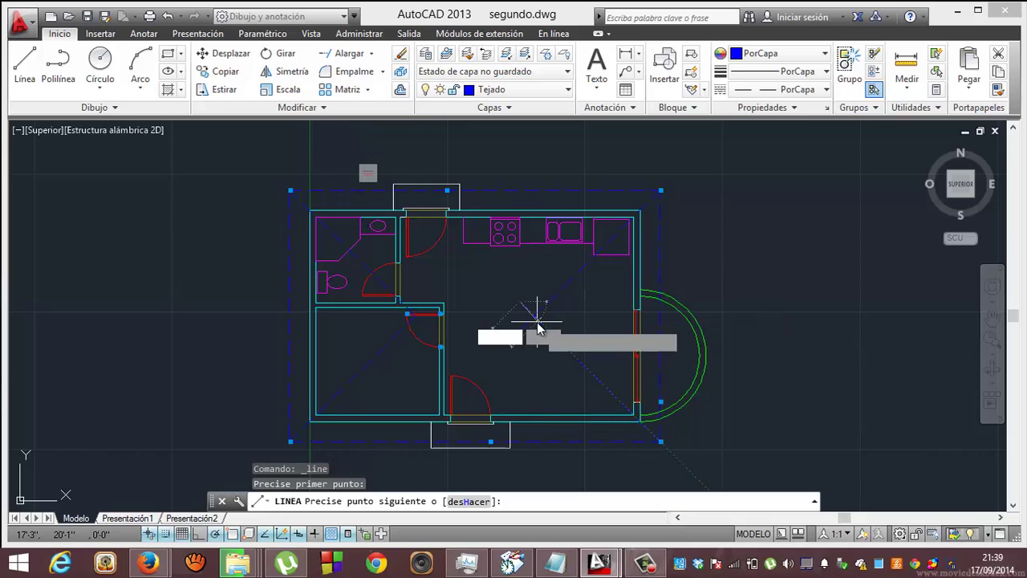
key("Return")
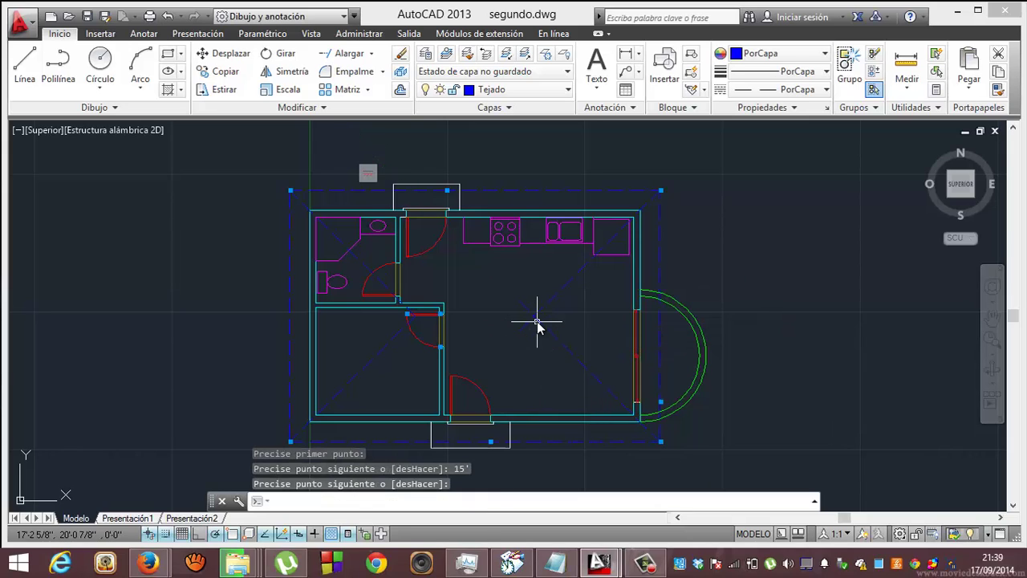
Fillet the upper and lower right hip lines so they meet at a point.
left_click(350, 71)
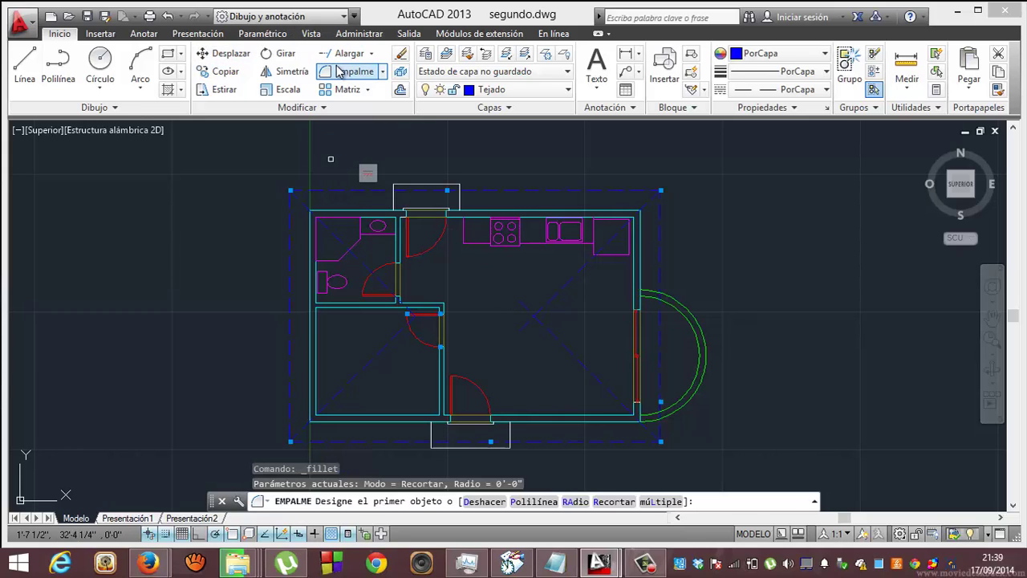
left_click(560, 295)
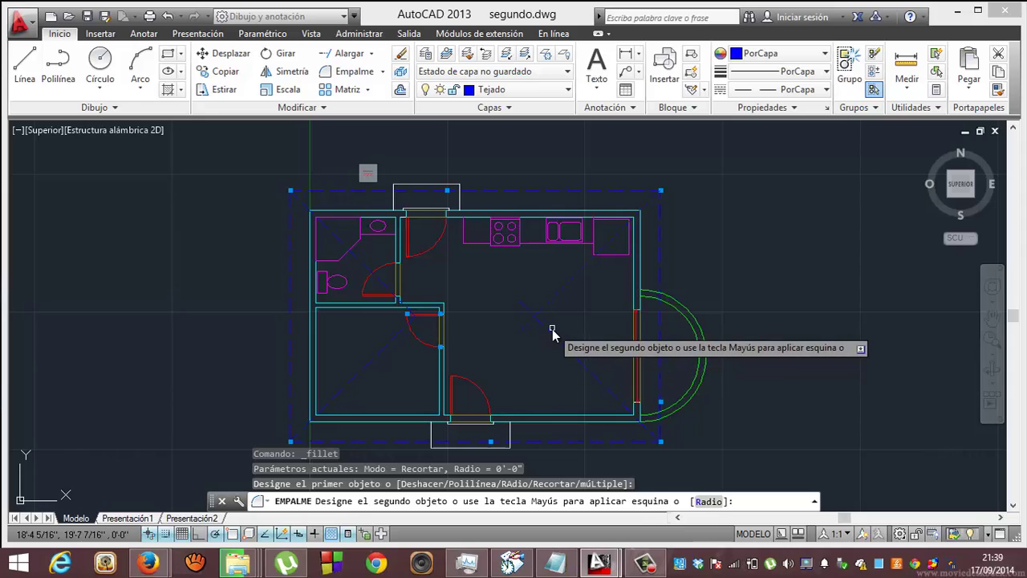
left_click(552, 332)
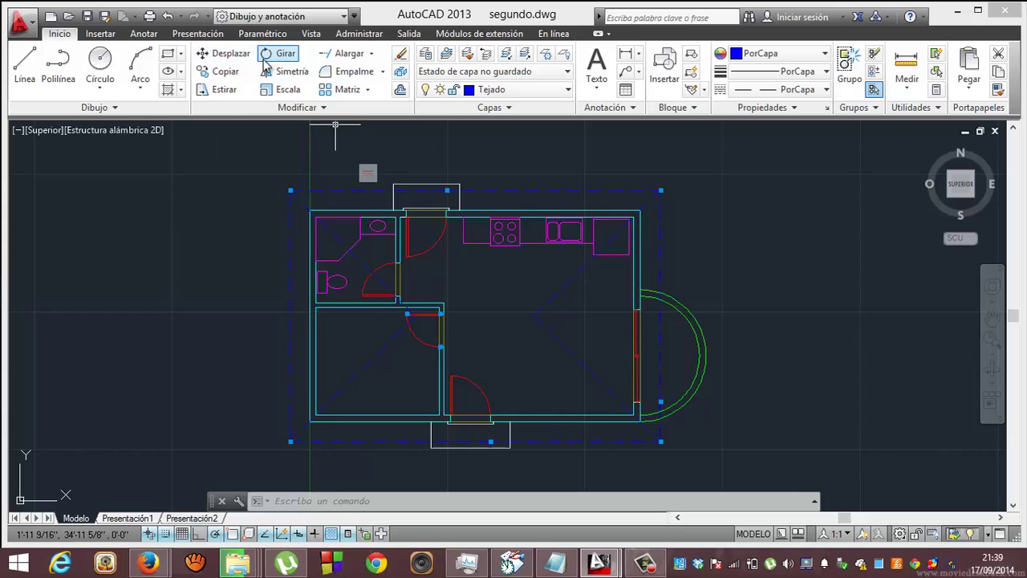
Draw the horizontal ridge line from the left hips' meeting point to the right hips' meeting point.
left_click(24, 65)
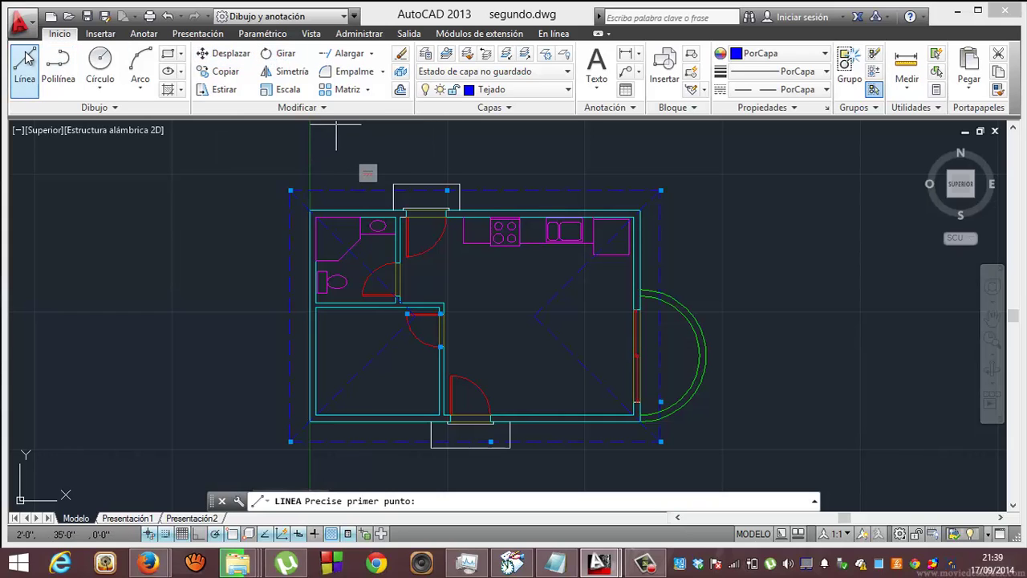
left_click(415, 316)
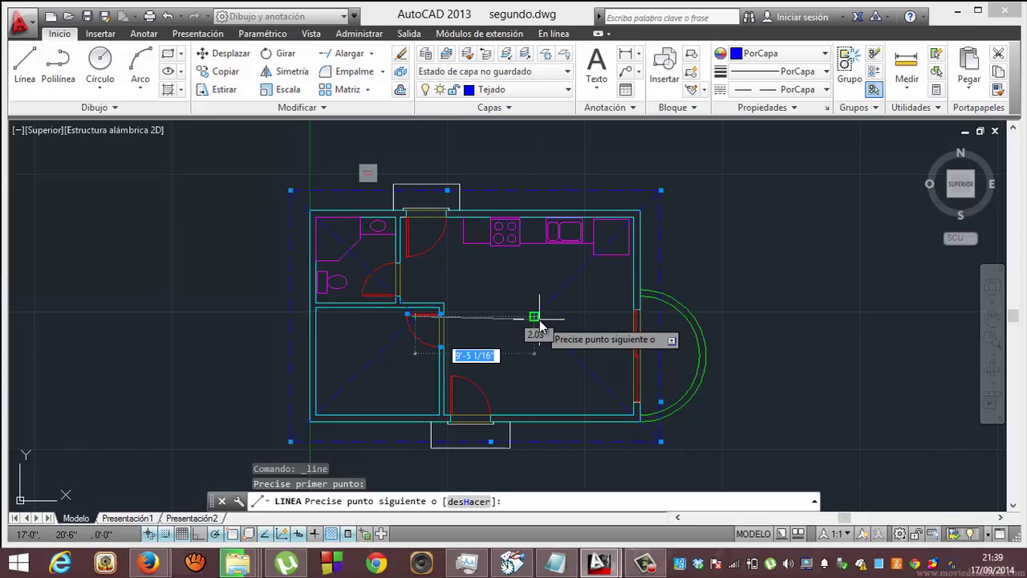
left_click(538, 318)
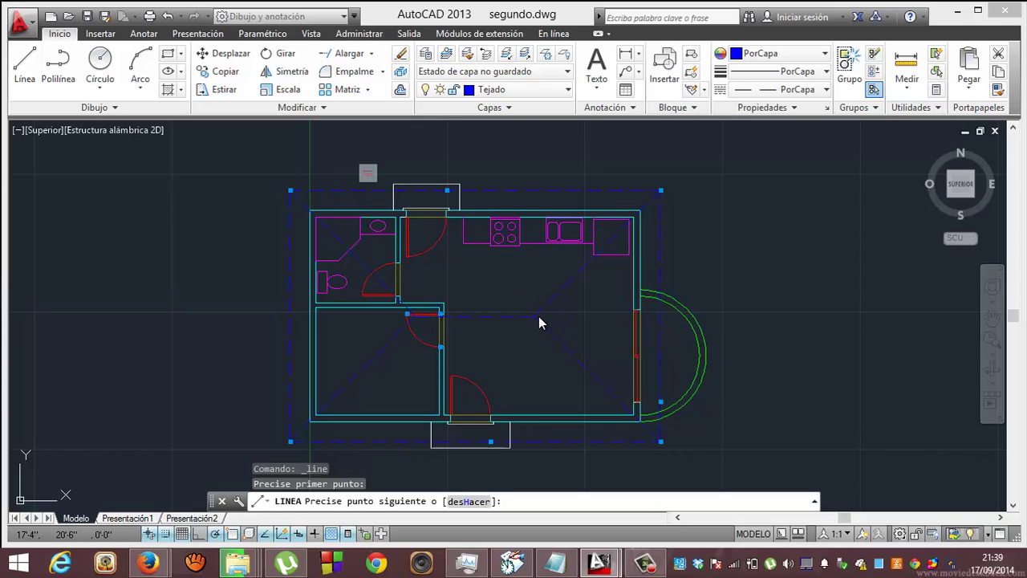
key("Escape")
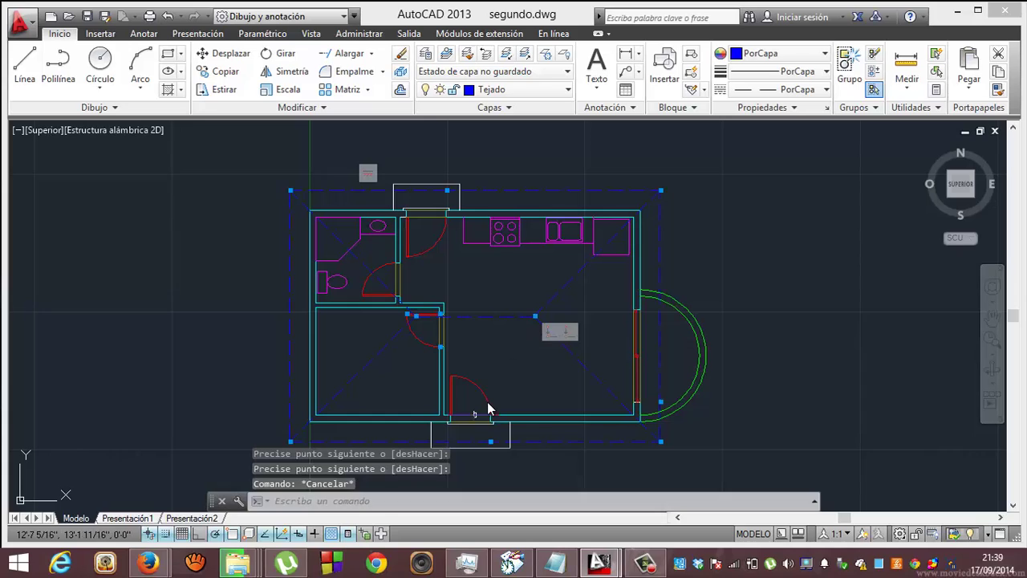